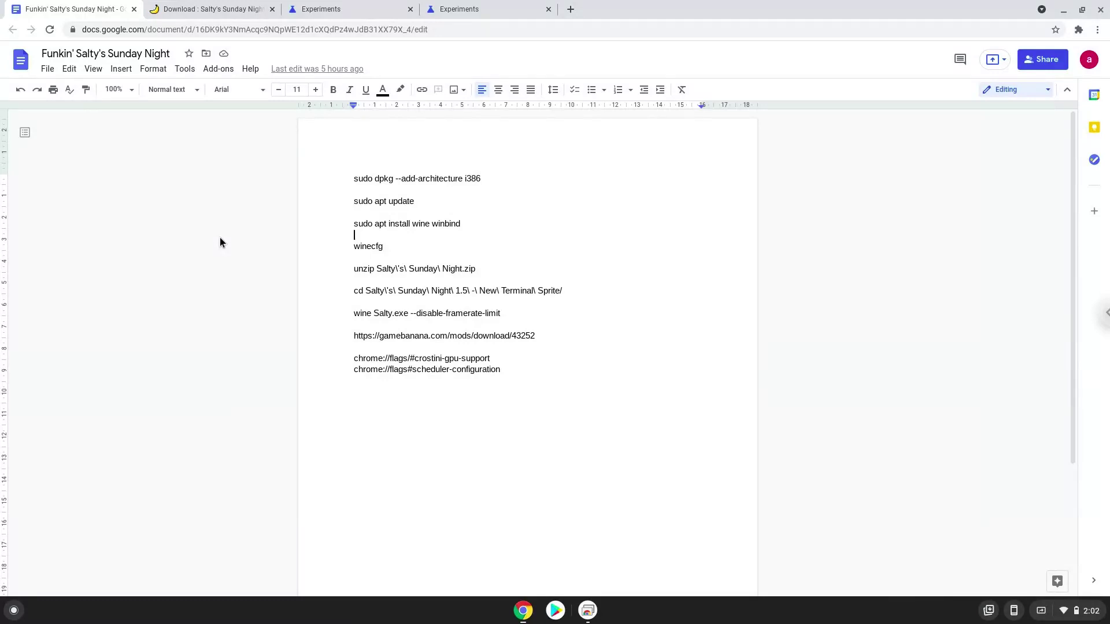
# Set the Crostini GPU Support flag to Enabled.
pyautogui.click(322, 9)
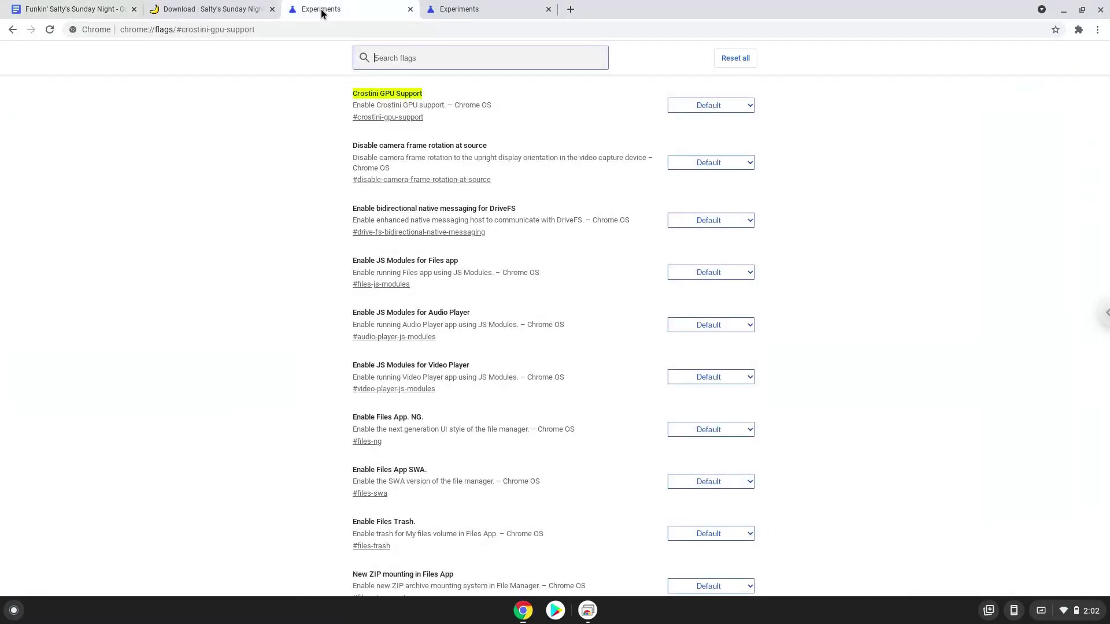
pyautogui.click(684, 107)
pyautogui.click(684, 141)
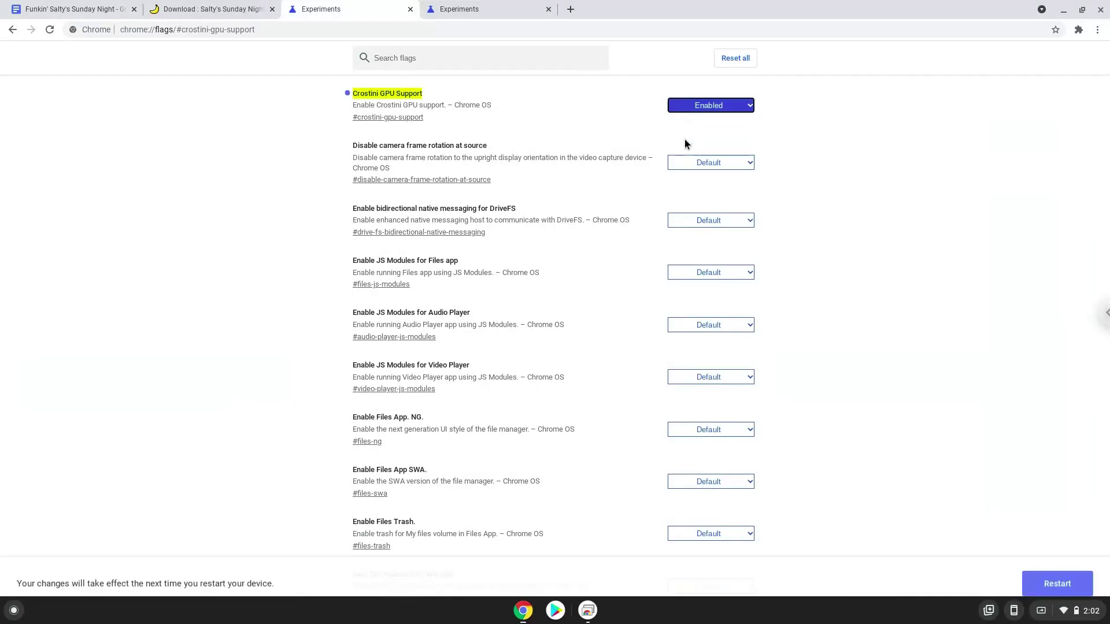
# Set Scheduler Configuration to Enables Hyper-Threading and restart Chrome to apply the flags.
pyautogui.click(486, 10)
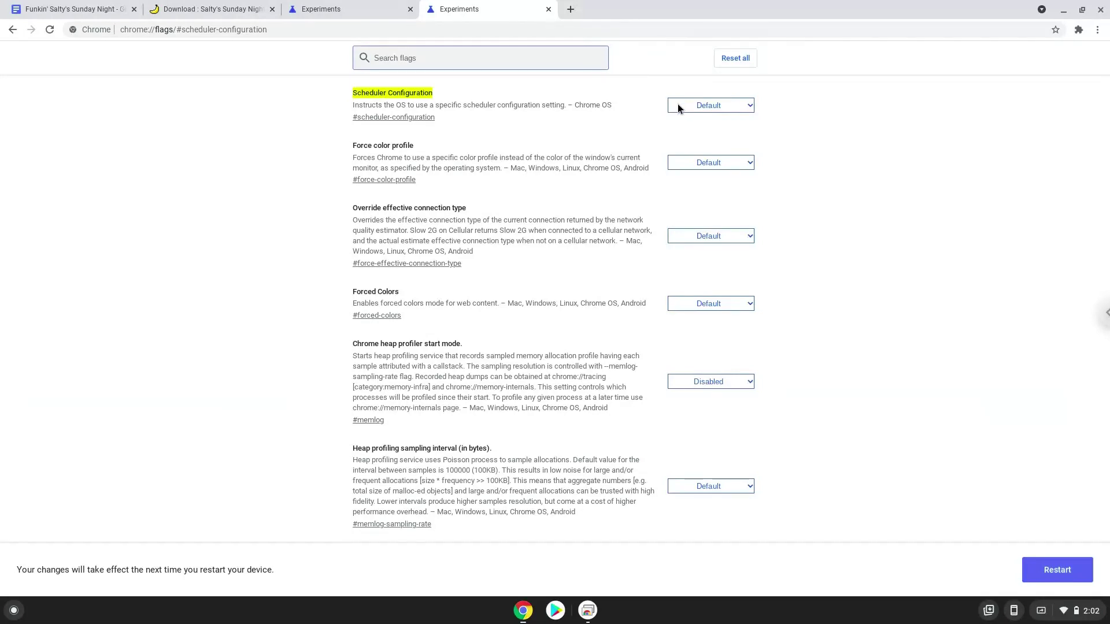
pyautogui.click(678, 105)
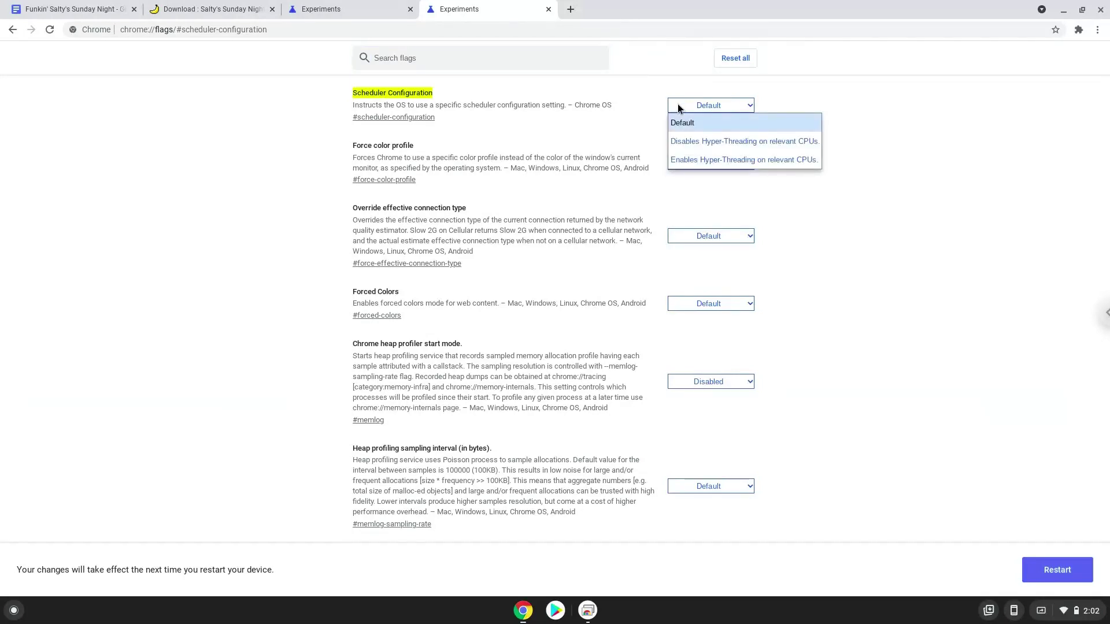
pyautogui.click(684, 159)
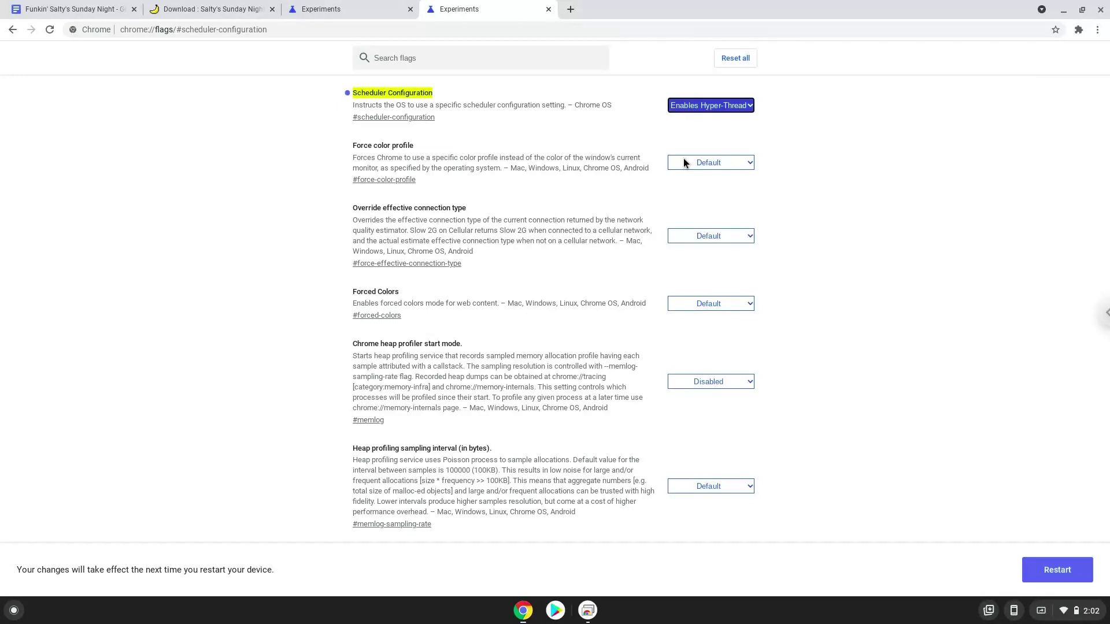
pyautogui.click(1043, 564)
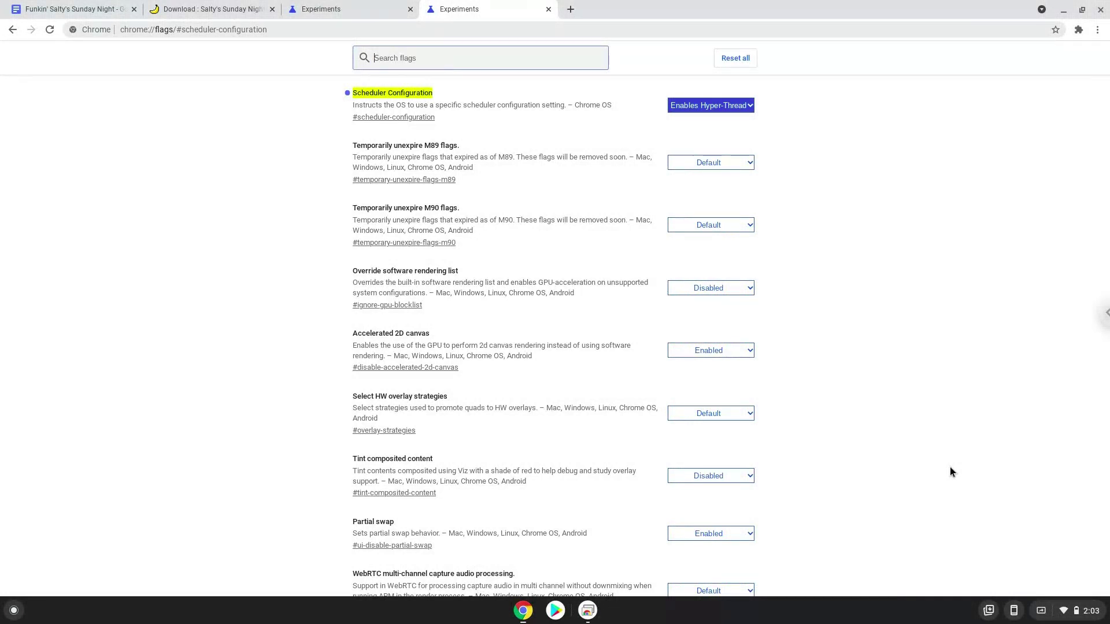
# Install Linux from Developer settings with the recommended 7.5 GB disk, then close Terminal and Settings.
pyautogui.click(1076, 612)
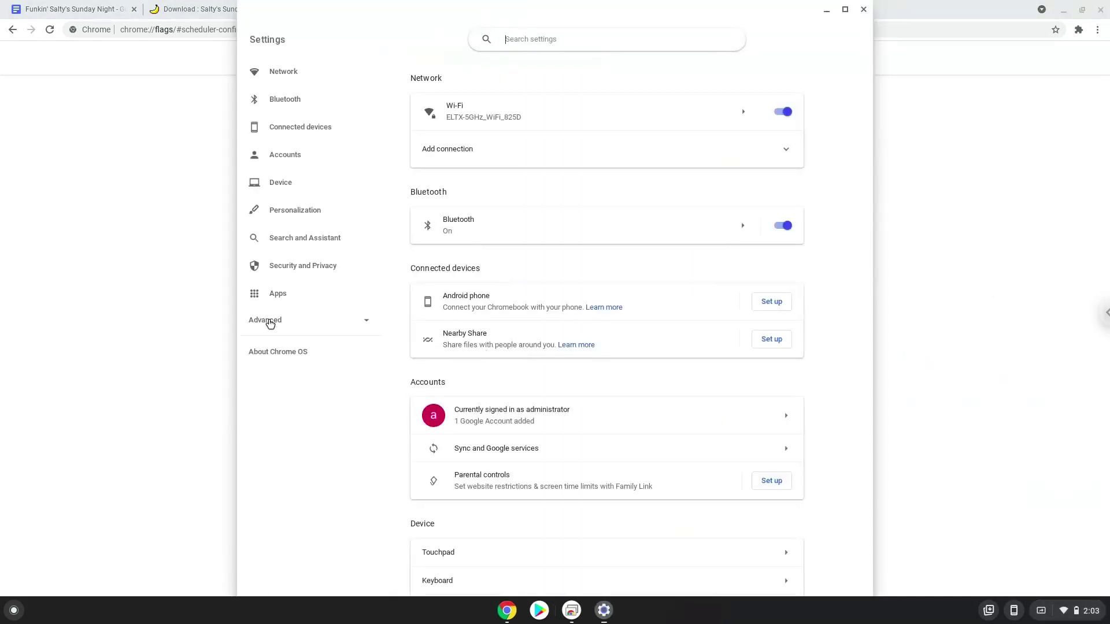
pyautogui.click(270, 324)
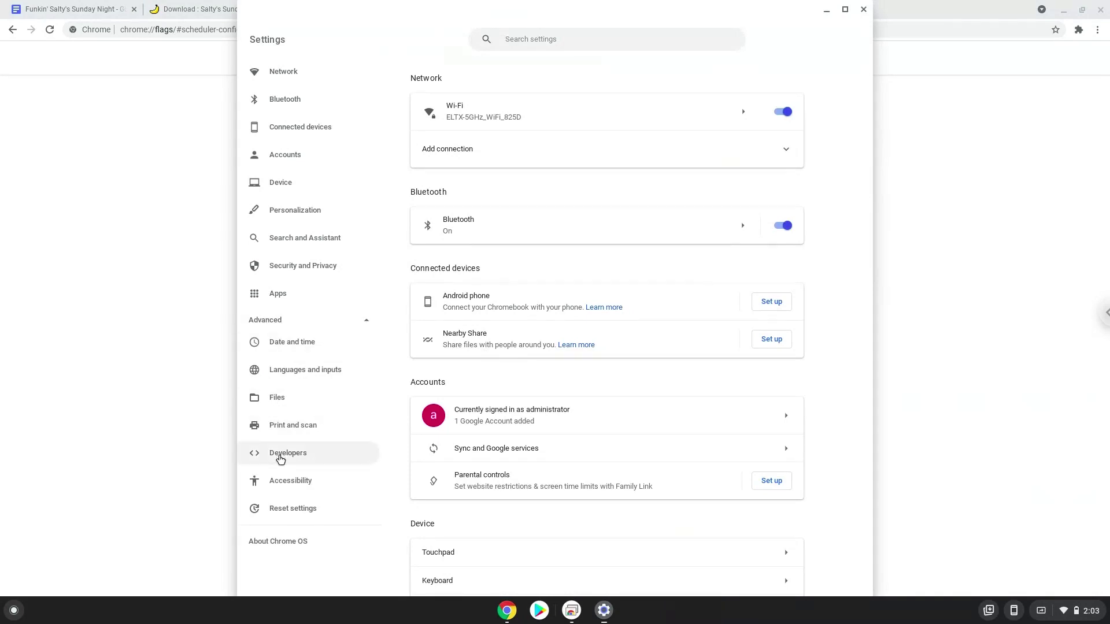
pyautogui.click(280, 459)
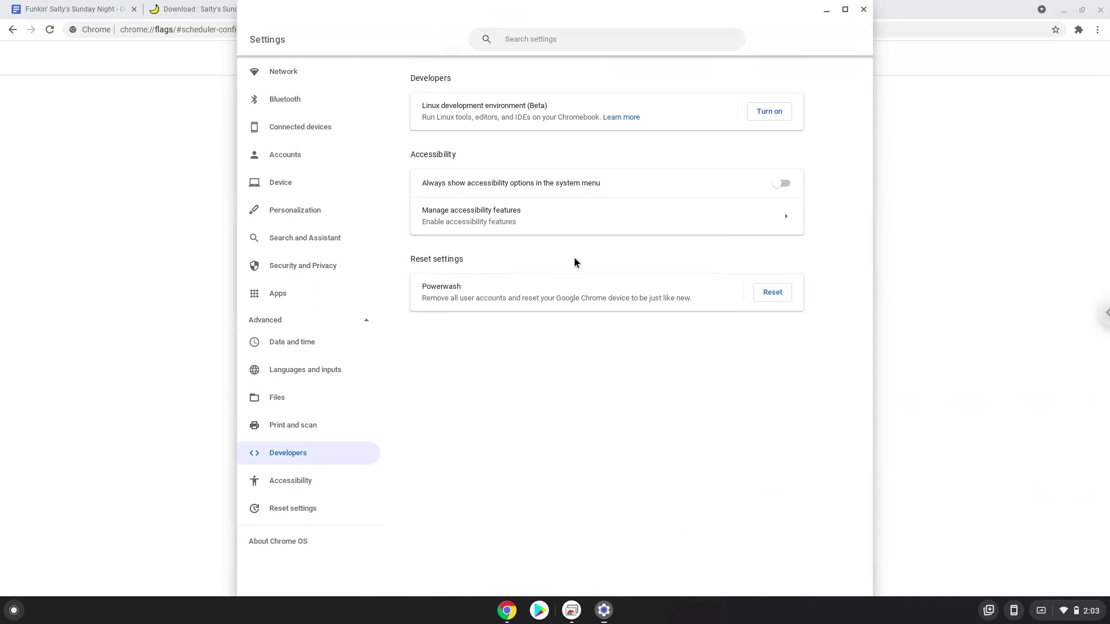
pyautogui.click(764, 112)
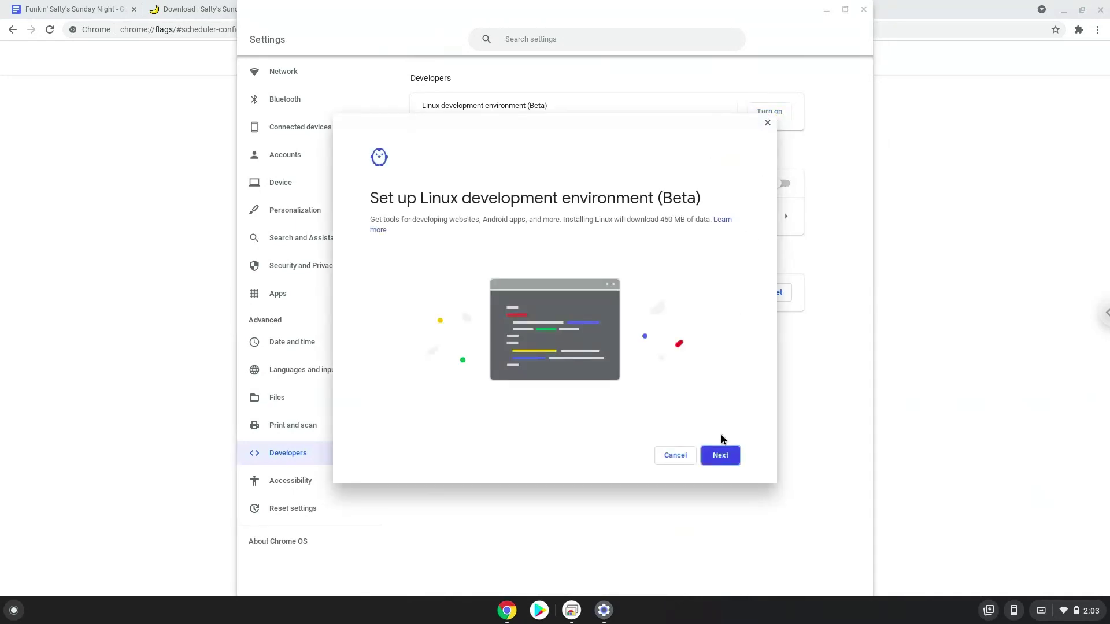
pyautogui.click(721, 456)
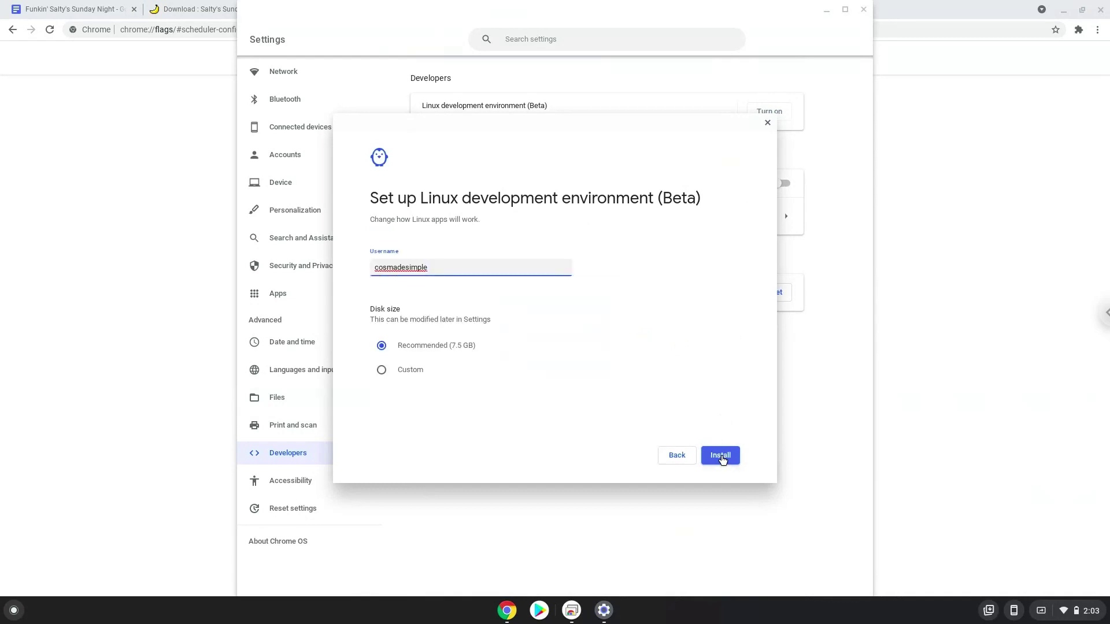
pyautogui.click(721, 457)
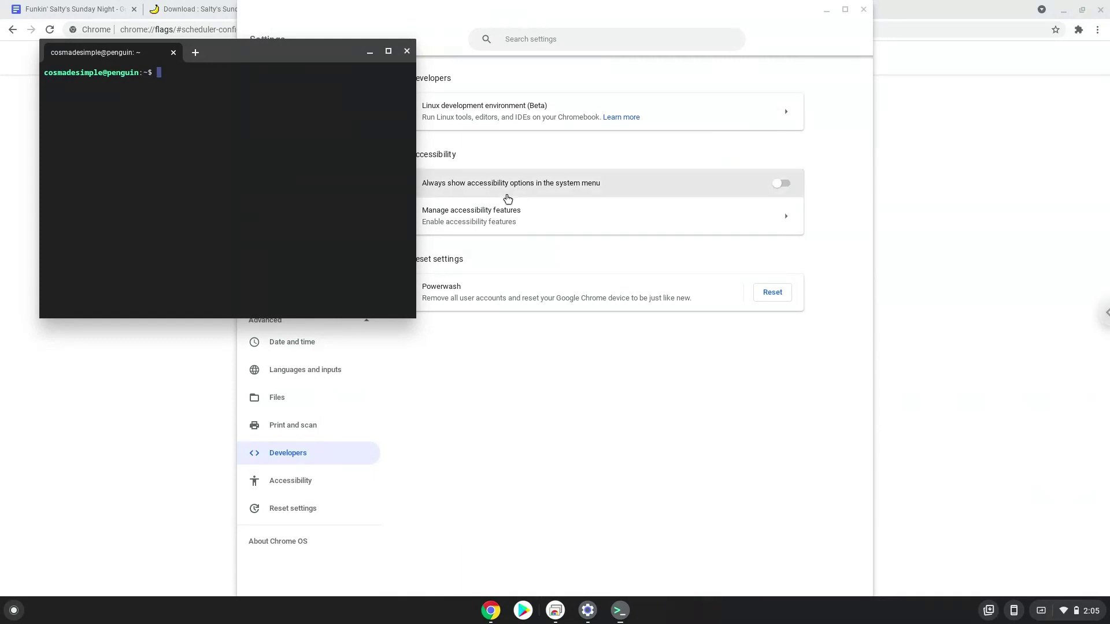
pyautogui.click(407, 54)
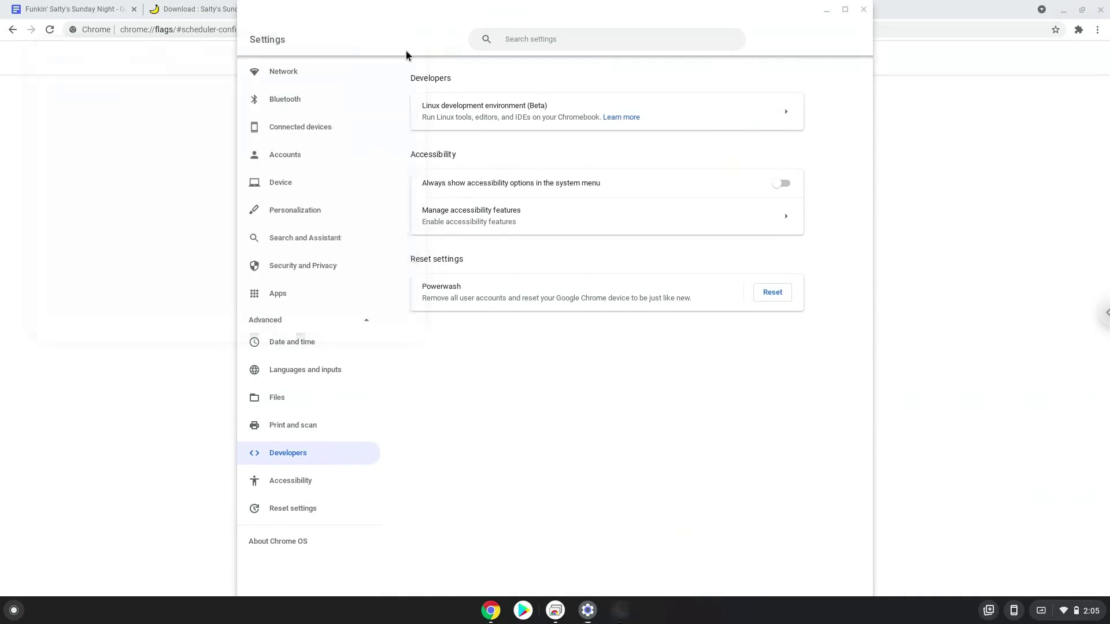
pyautogui.click(864, 11)
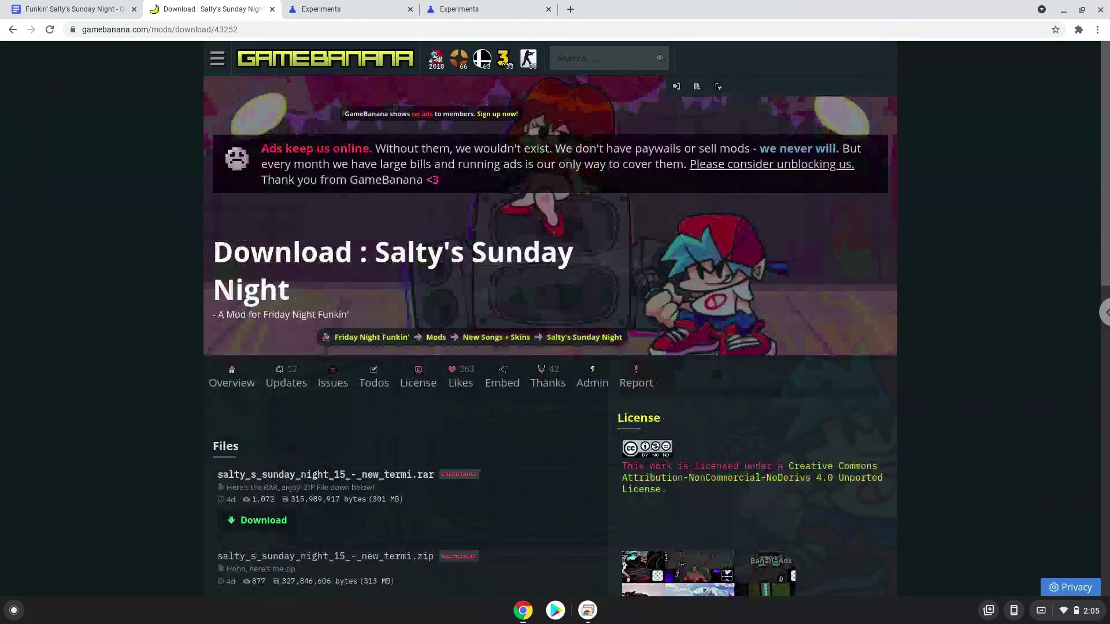
# Scroll the GameBanana download page down to the Files section.
pyautogui.scroll(-3, 931, 410)
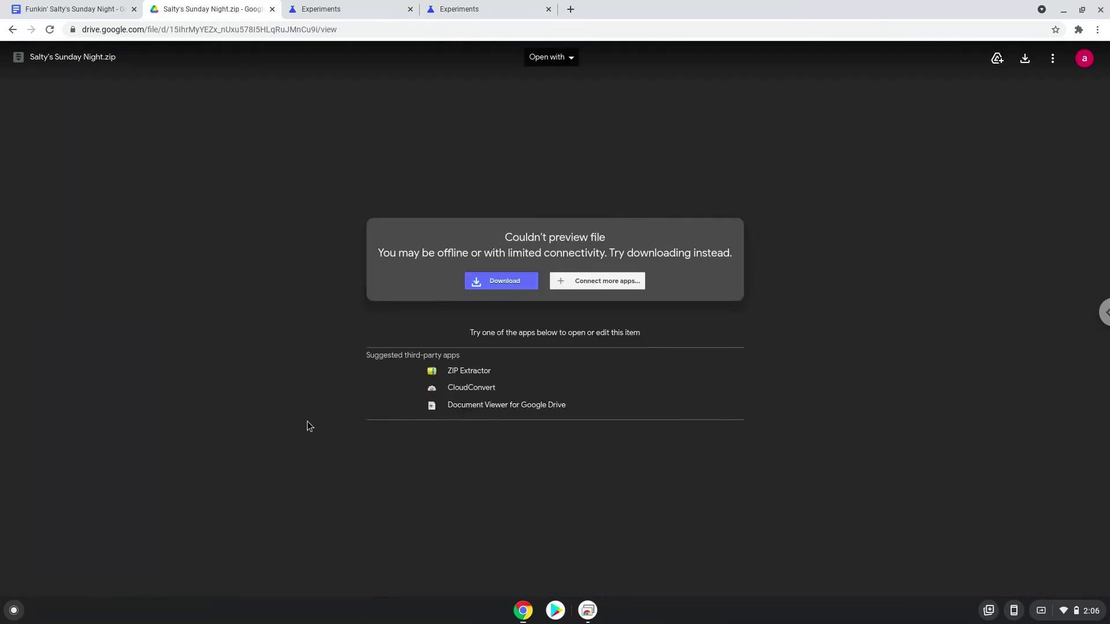
# Download Salty's Sunday Night.zip despite the virus-scan warning and show it in its folder.
pyautogui.click(503, 284)
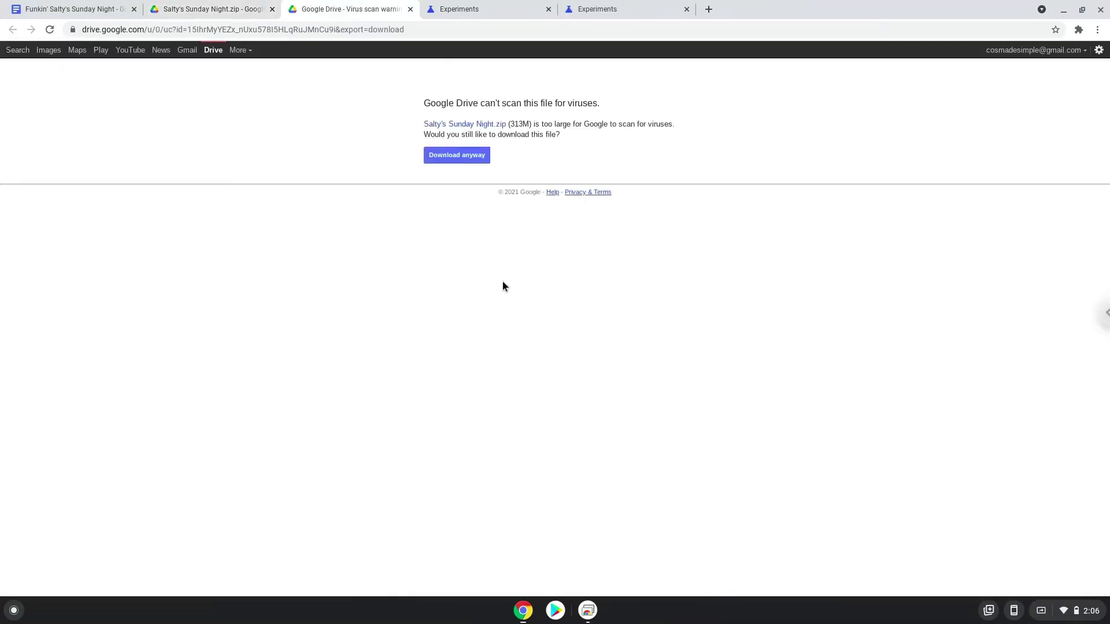
pyautogui.click(442, 151)
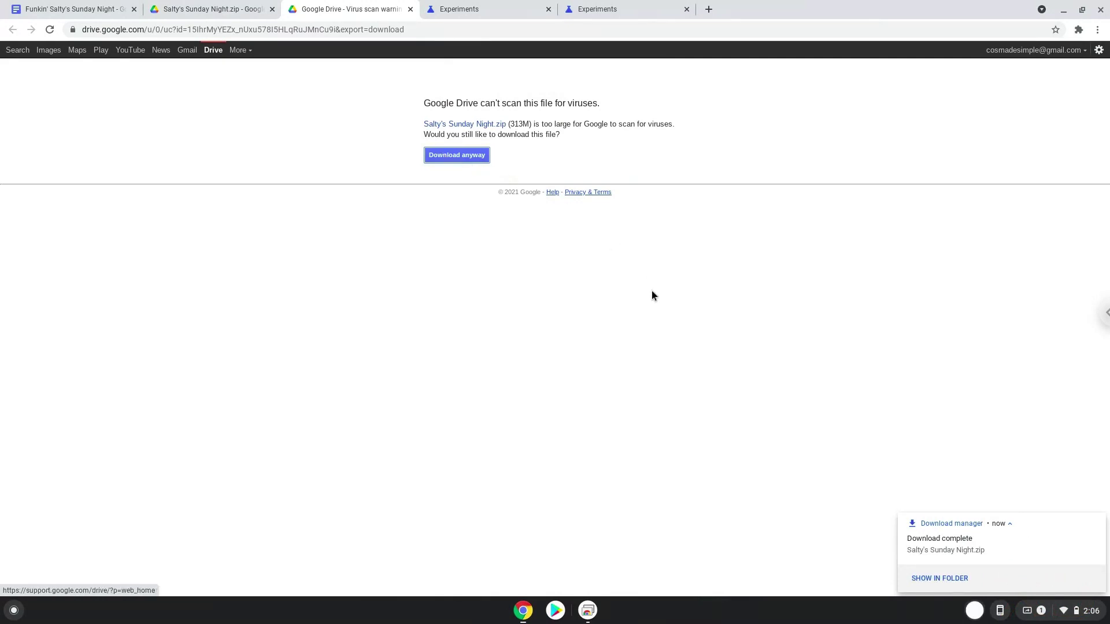
pyautogui.click(921, 577)
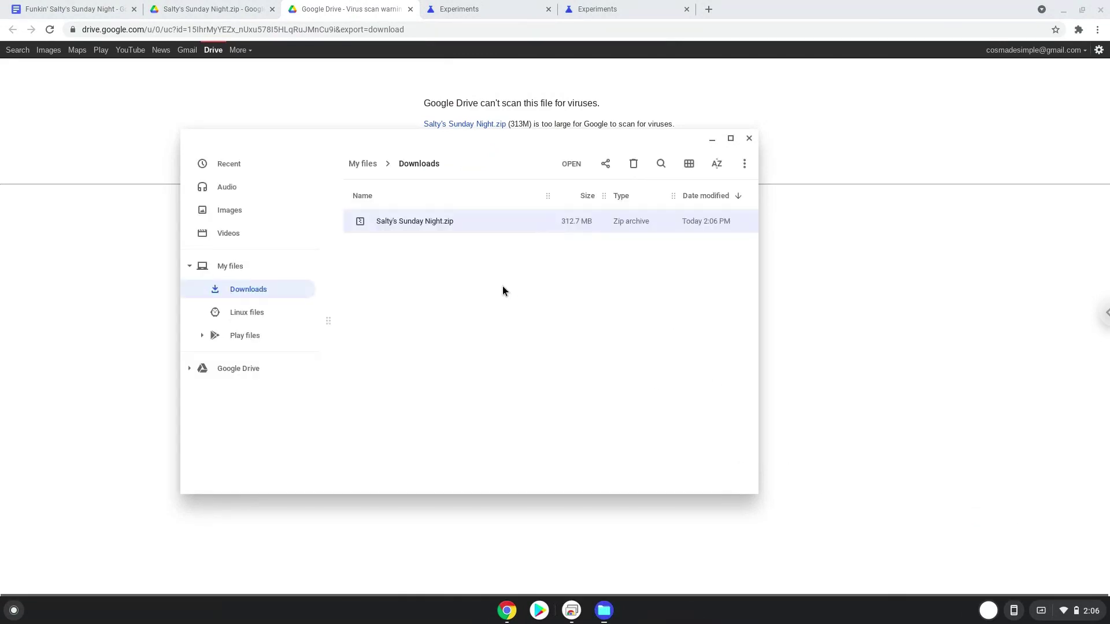
# Move Salty's Sunday Night.zip from Downloads into Linux files, then close Files.
pyautogui.rightClick(413, 220)
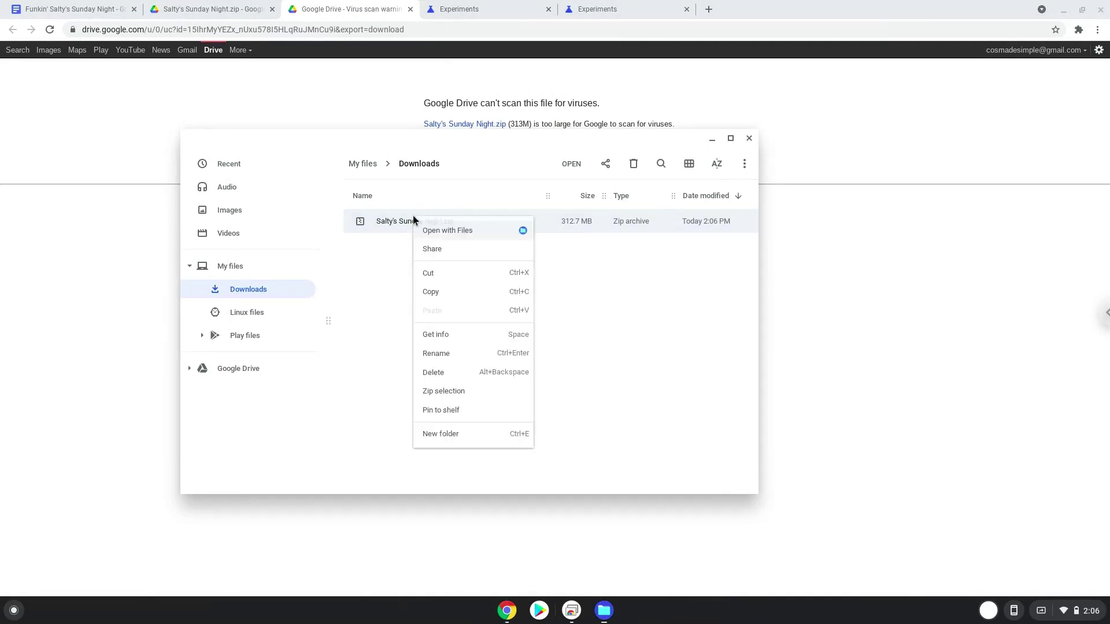
pyautogui.click(446, 273)
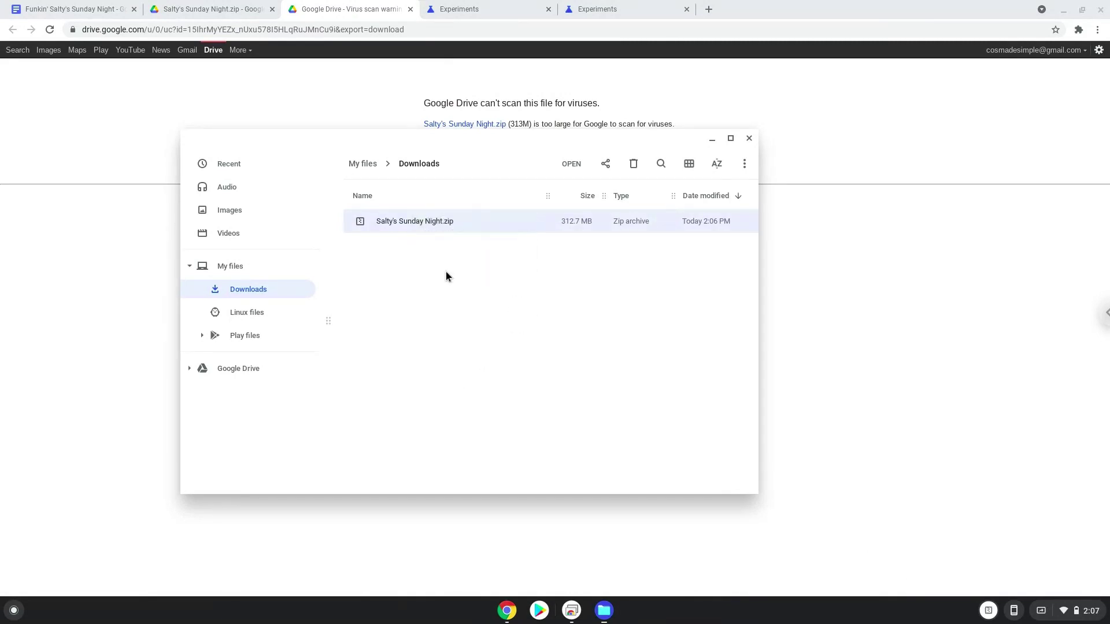
pyautogui.click(260, 316)
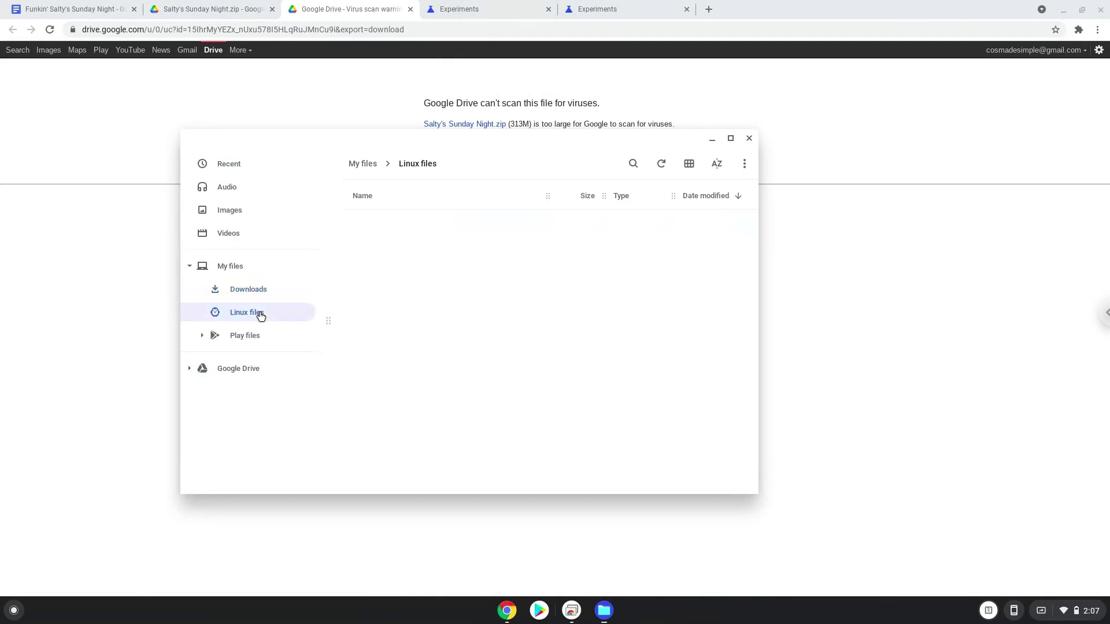
pyautogui.rightClick(424, 307)
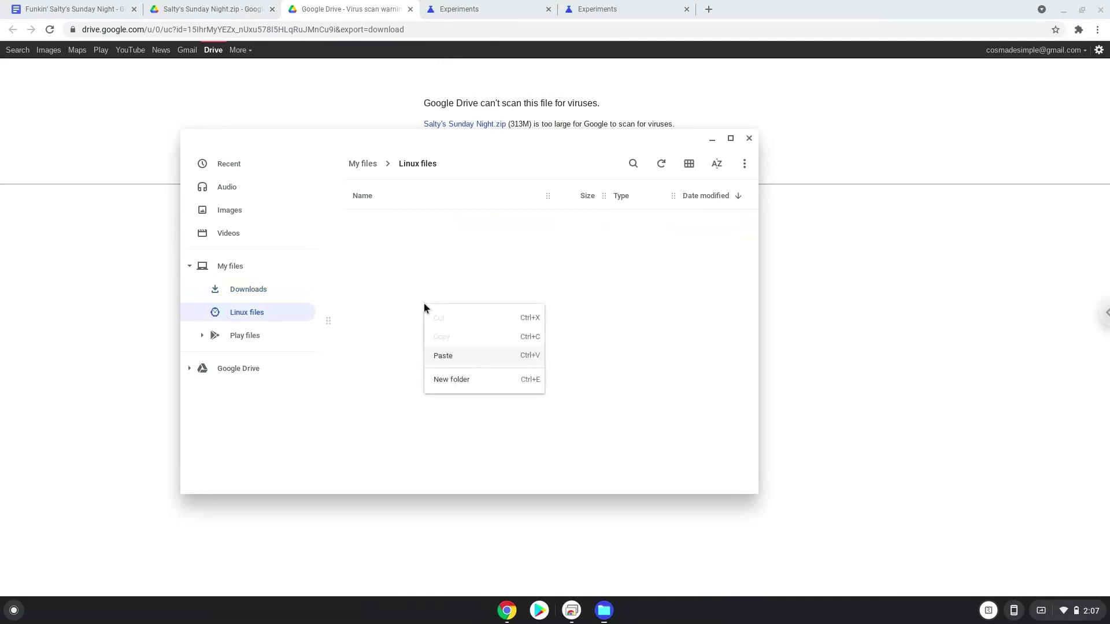
pyautogui.click(456, 355)
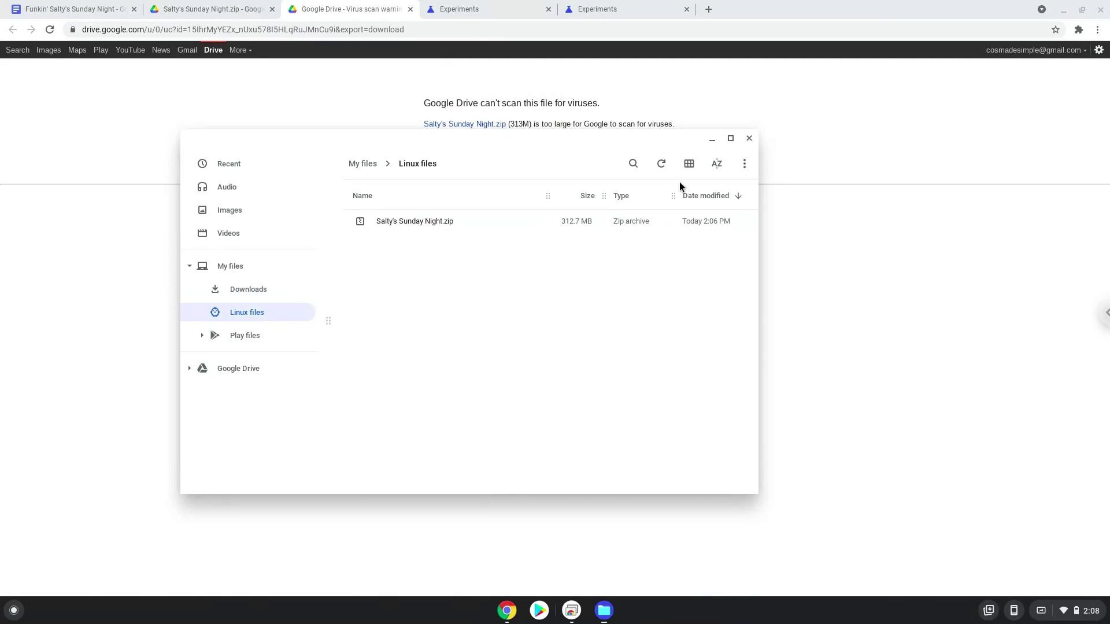
pyautogui.click(748, 140)
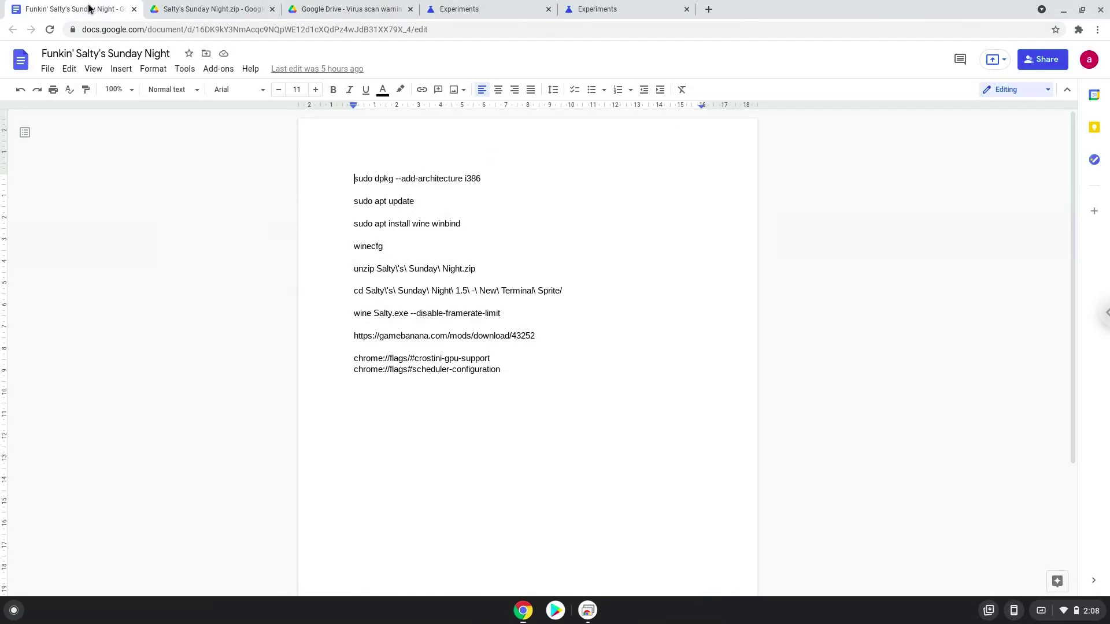
# Copy the 'sudo dpkg --add-architecture i386' line from the Google Docs command list.
pyautogui.tripleClick(383, 179)
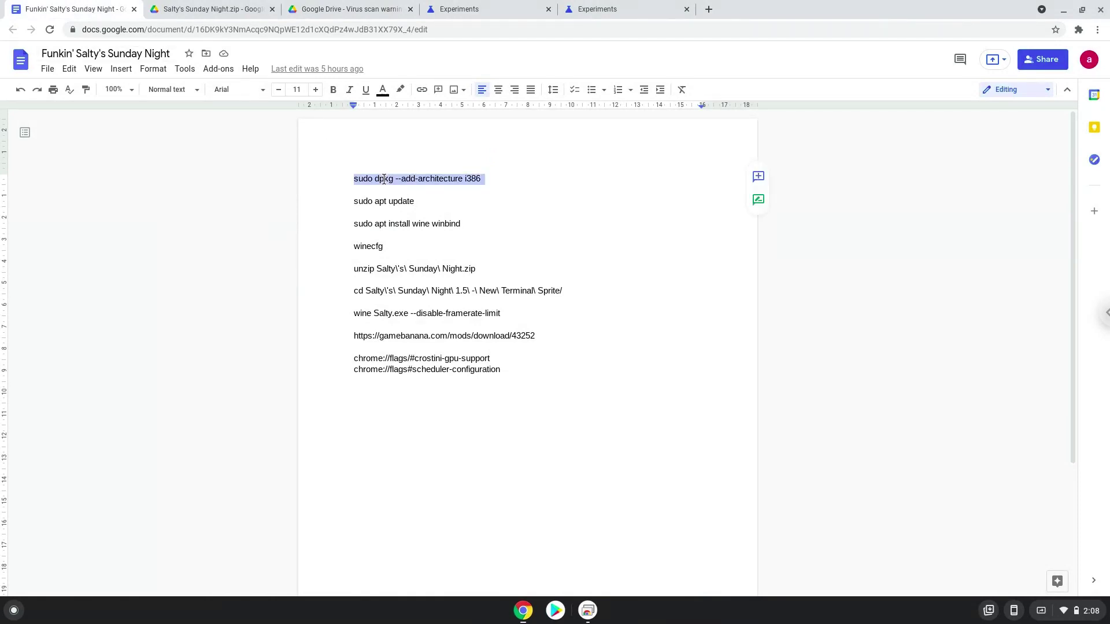
pyautogui.rightClick(383, 179)
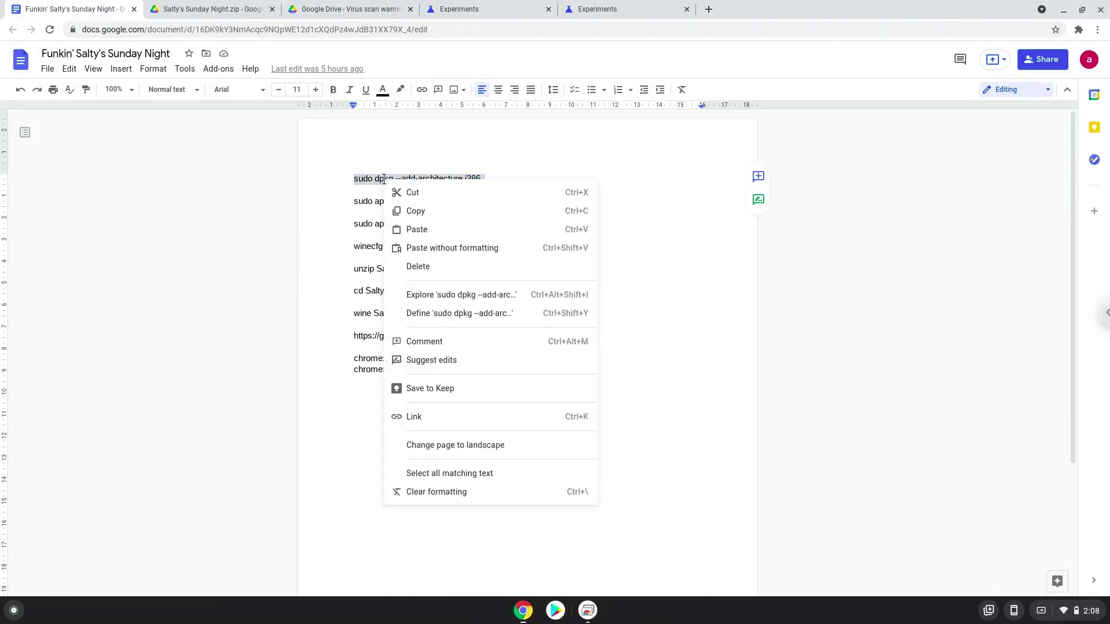
pyautogui.click(420, 214)
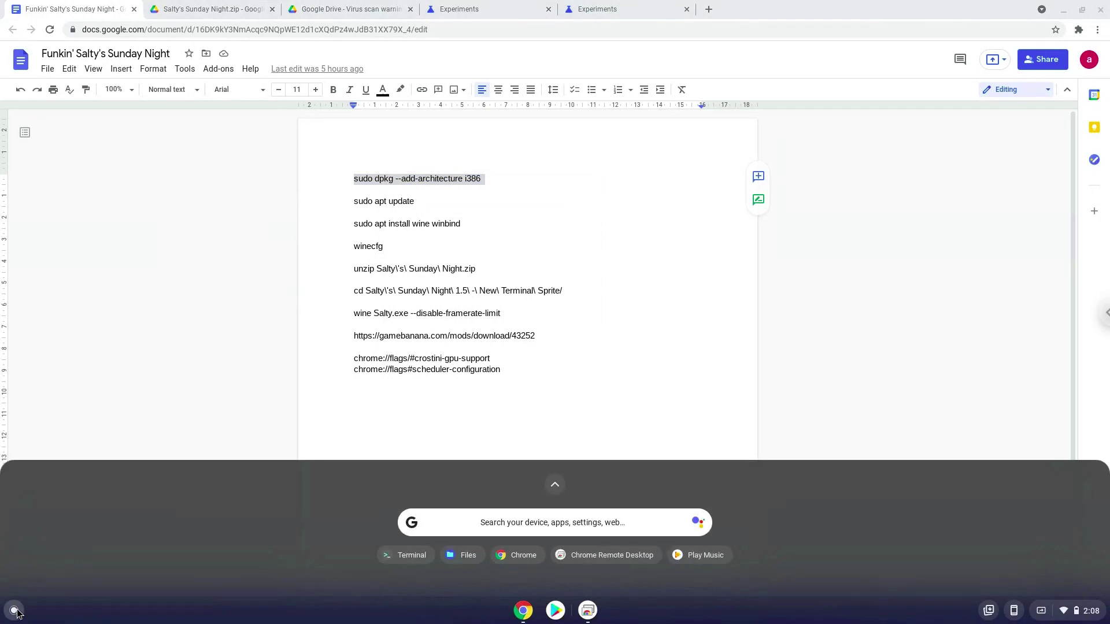
# Launch Terminal from the launcher, maximize it, and run the pasted add-architecture command.
pyautogui.write('terminal')
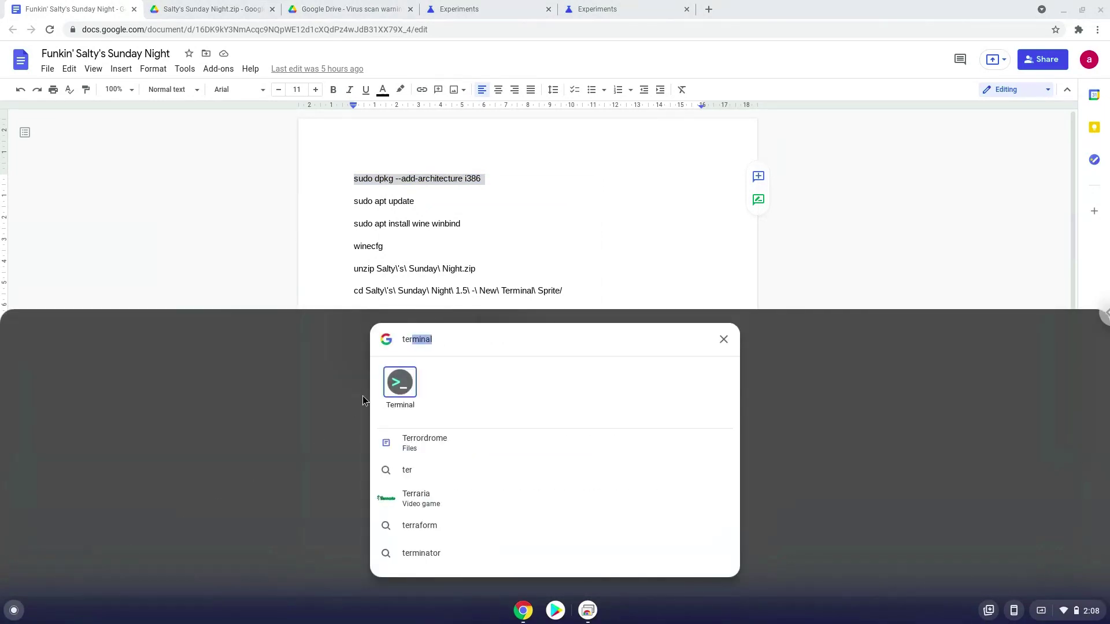
pyautogui.click(400, 379)
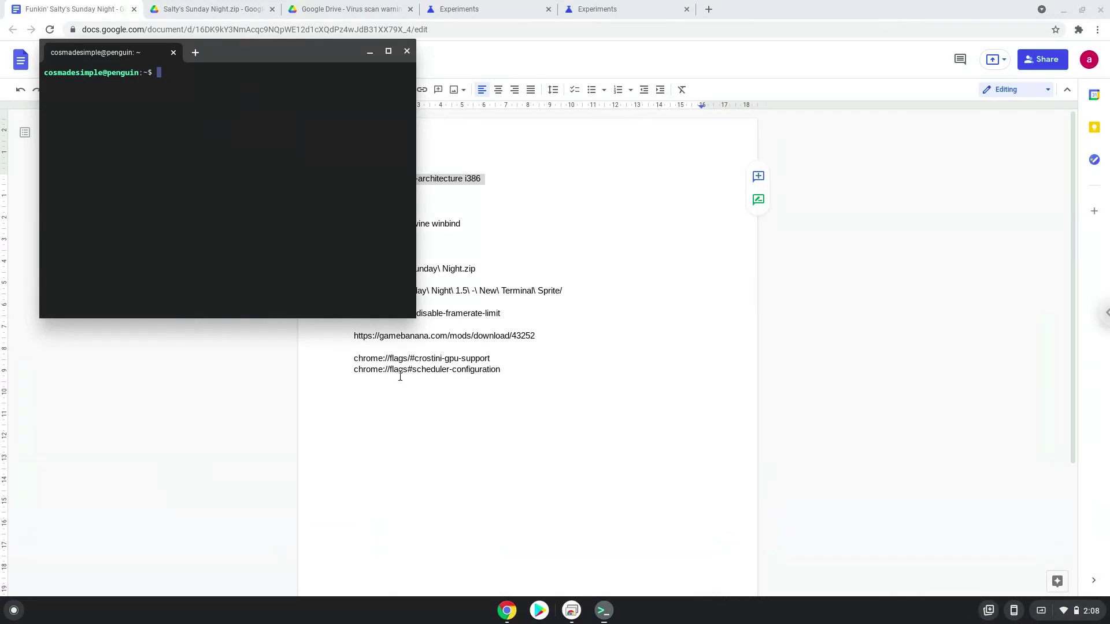
pyautogui.doubleClick(232, 52)
pyautogui.hotkey('ctrl', 'shift', 'v')
pyautogui.press('Return')
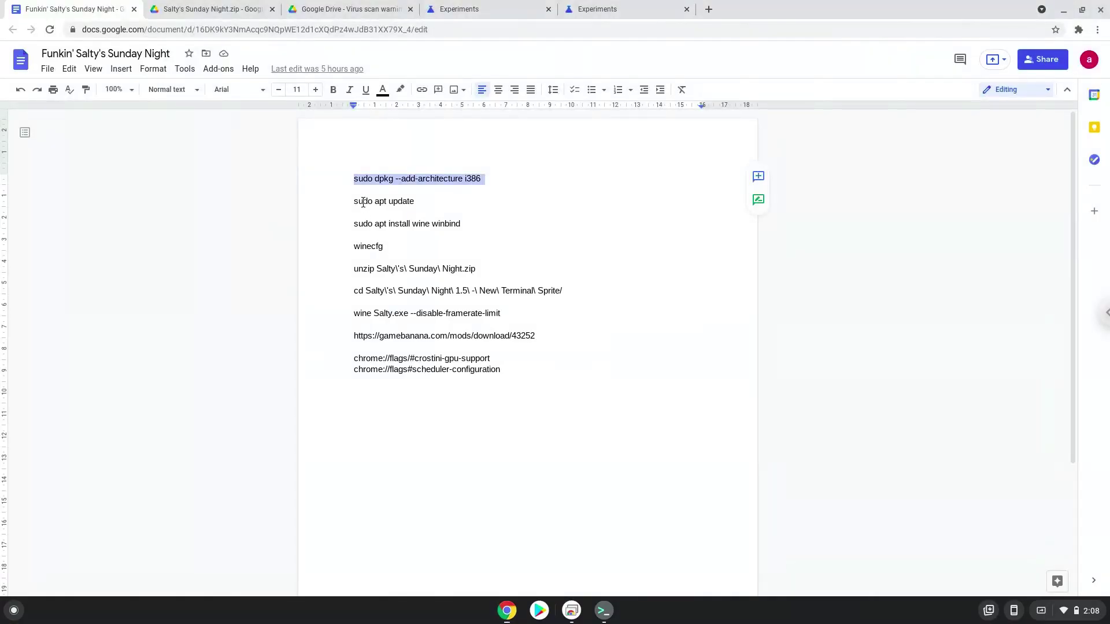
# Copy the 'sudo apt update' line from the Google Docs command list.
pyautogui.tripleClick(363, 202)
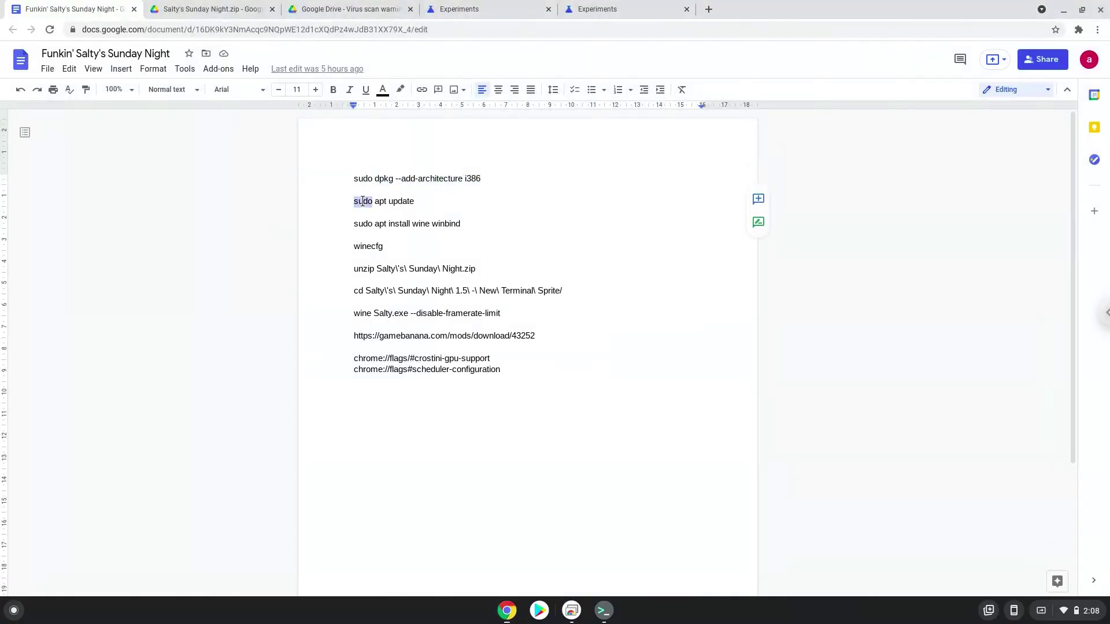
pyautogui.rightClick(363, 201)
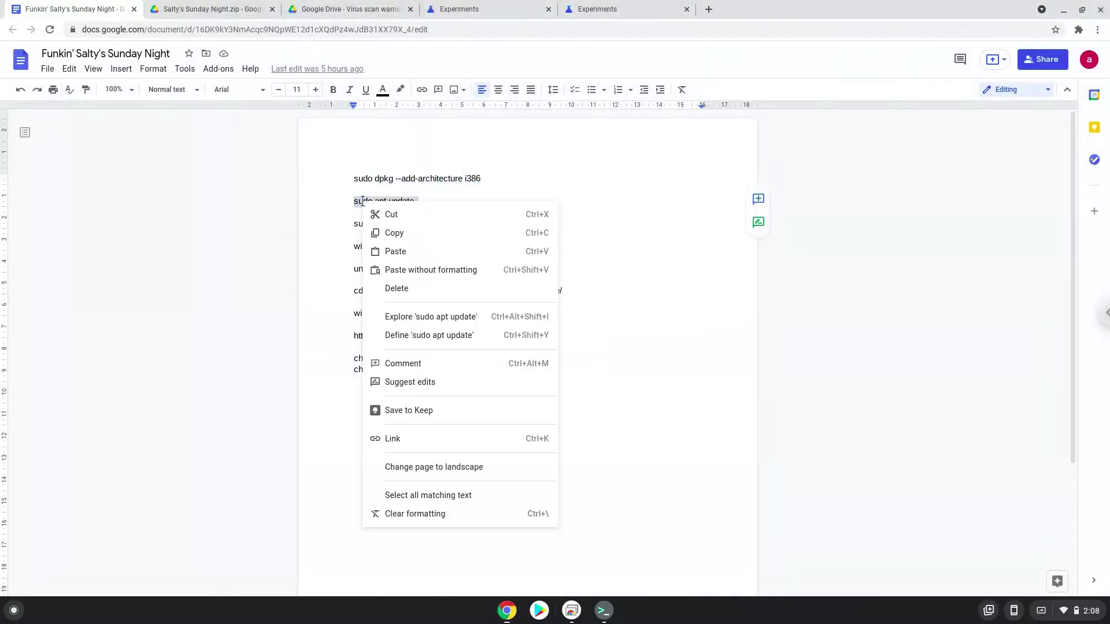
pyautogui.click(395, 233)
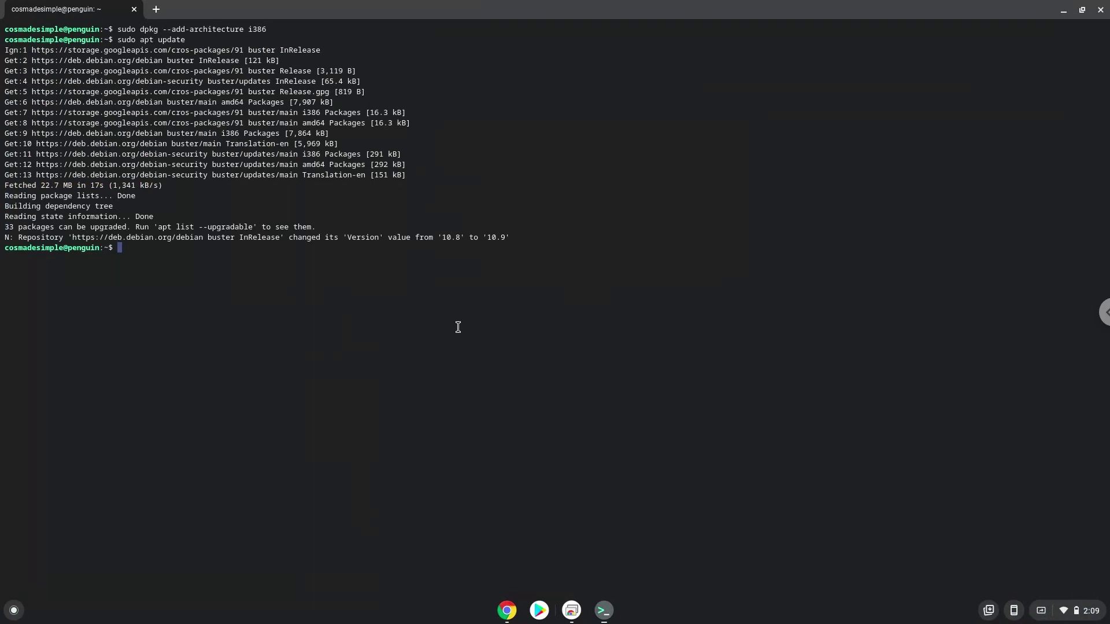
# Copy the 'sudo apt install wine winbind' line from the command document.
pyautogui.click(507, 611)
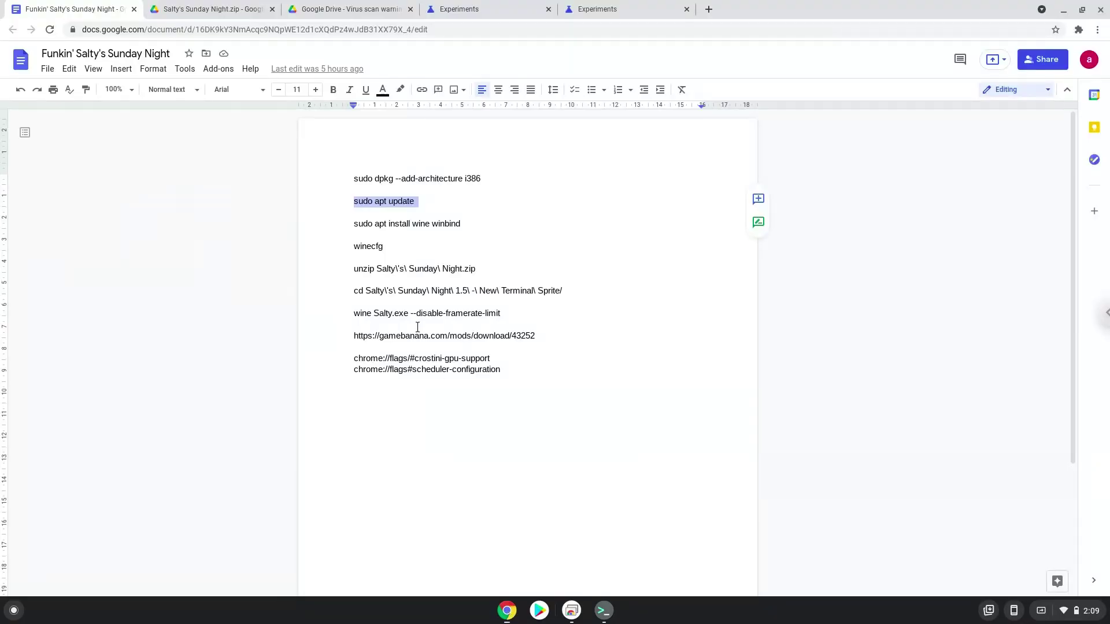
pyautogui.click(384, 223)
pyautogui.doubleClick(384, 224)
pyautogui.rightClick(383, 223)
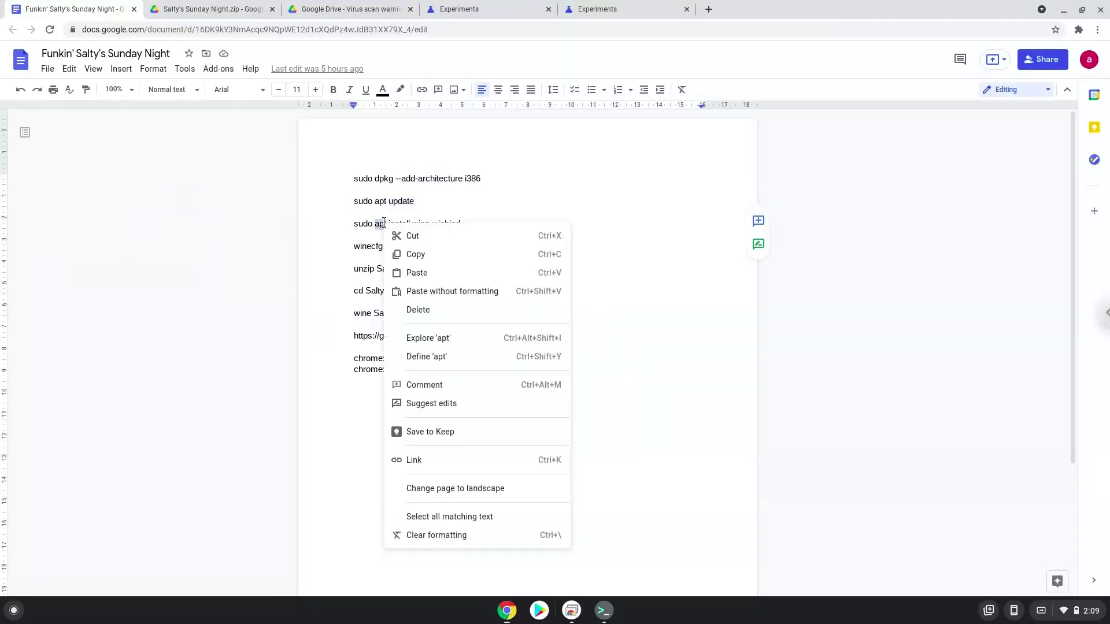
pyautogui.click(383, 223)
pyautogui.tripleClick(384, 224)
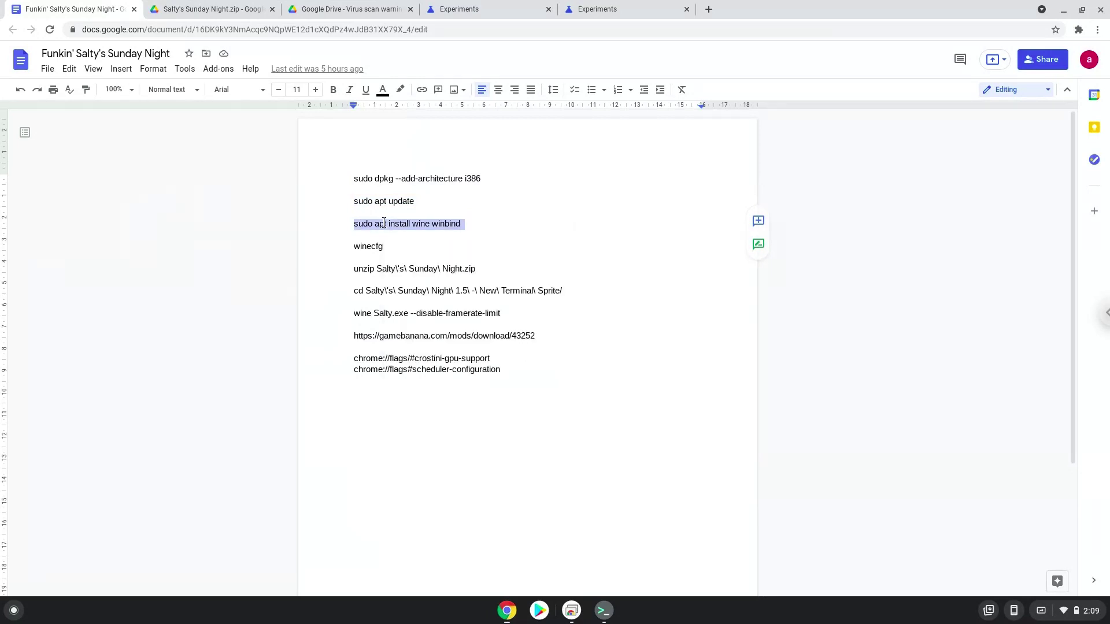
pyautogui.rightClick(384, 223)
pyautogui.click(415, 255)
# Run the wine install command in Terminal, confirming the packages and answering the Samba question.
pyautogui.click(603, 610)
pyautogui.hotkey('ctrl', 'shift', 'v')
pyautogui.press('Return')
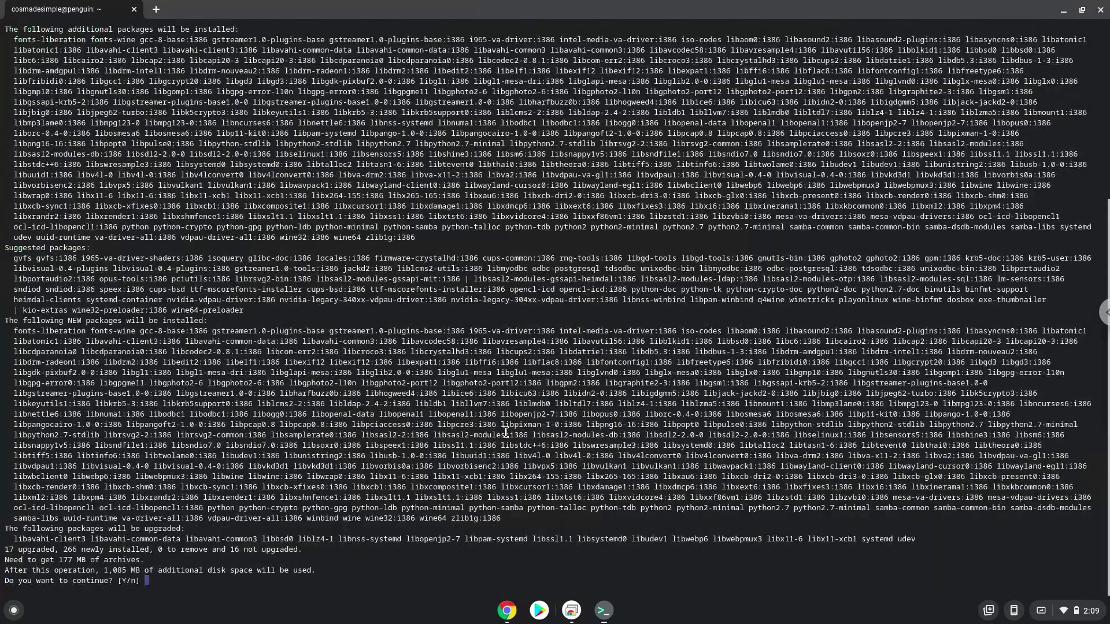
pyautogui.press('Return')
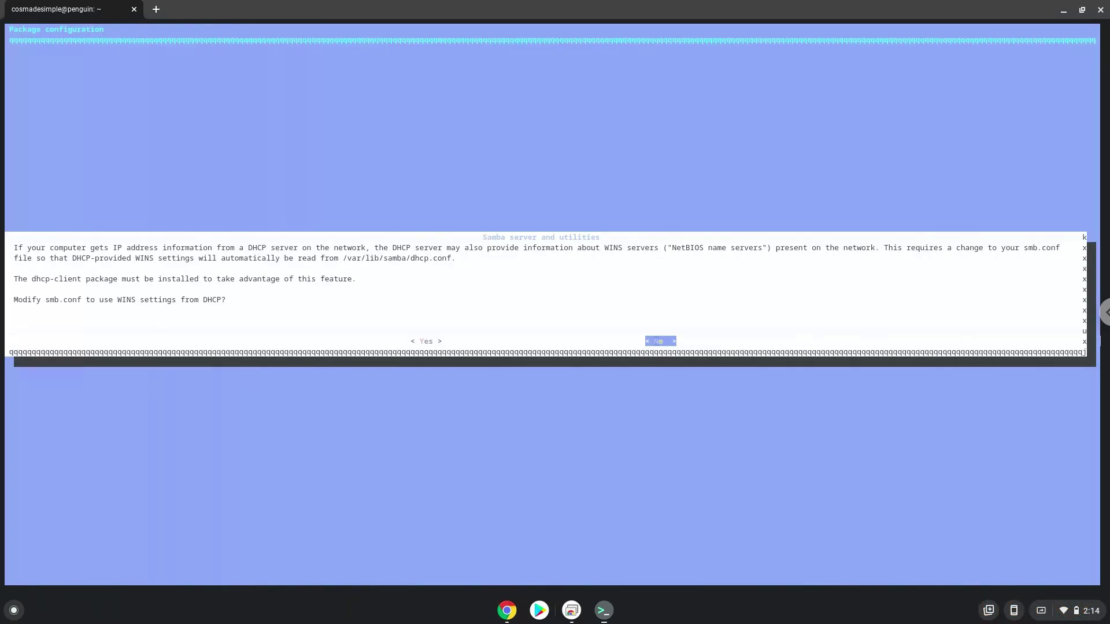
pyautogui.press('Return')
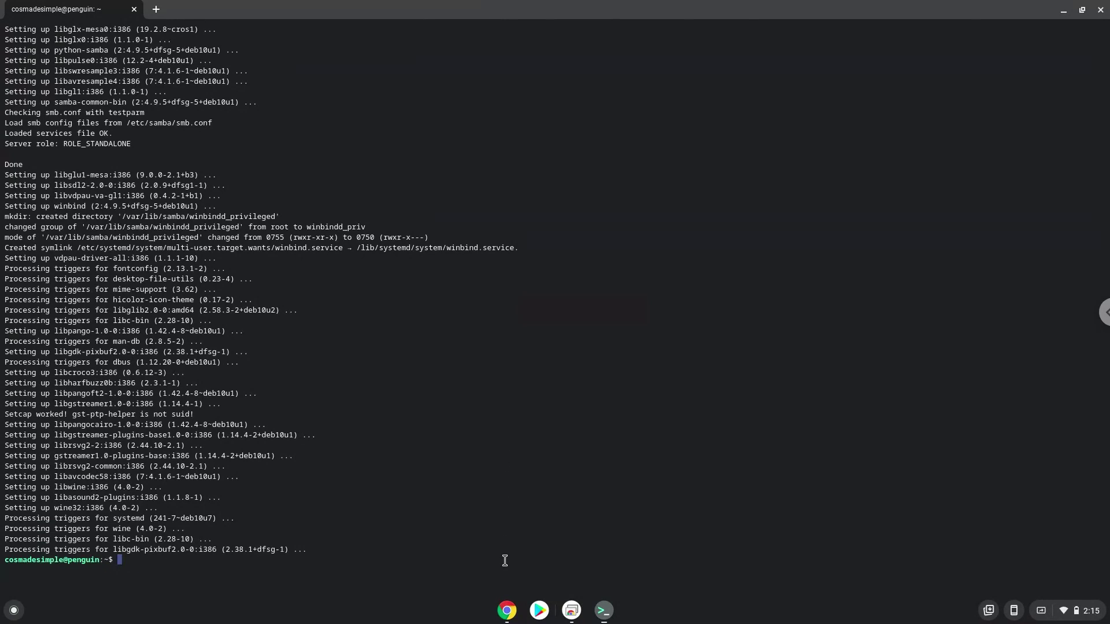
# Copy the 'winecfg' line from the command document.
pyautogui.click(507, 611)
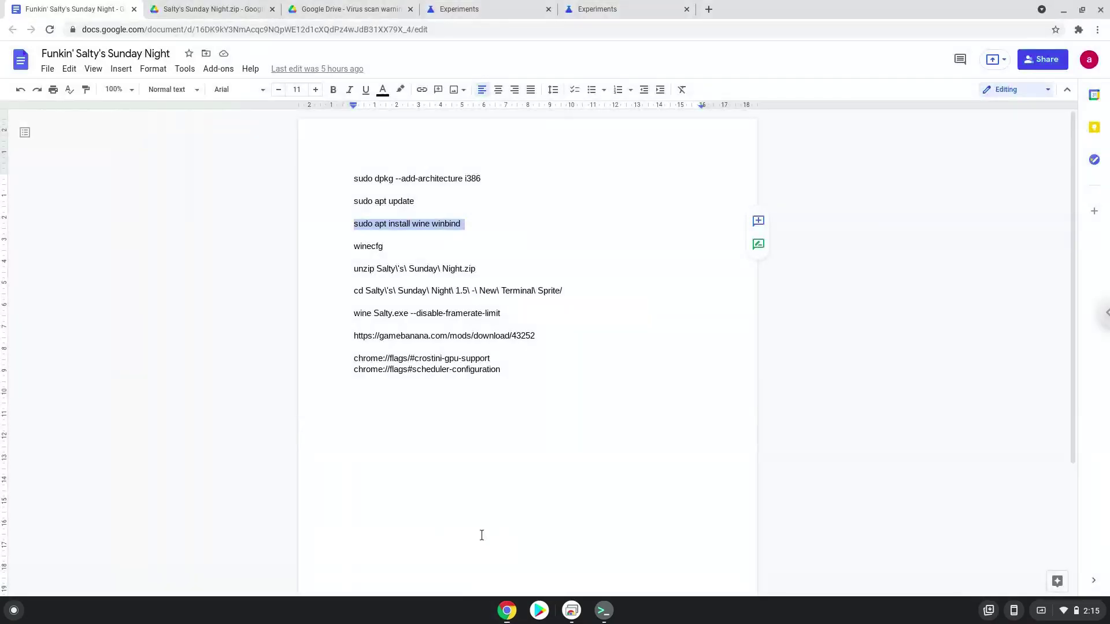
pyautogui.tripleClick(365, 244)
pyautogui.rightClick(365, 244)
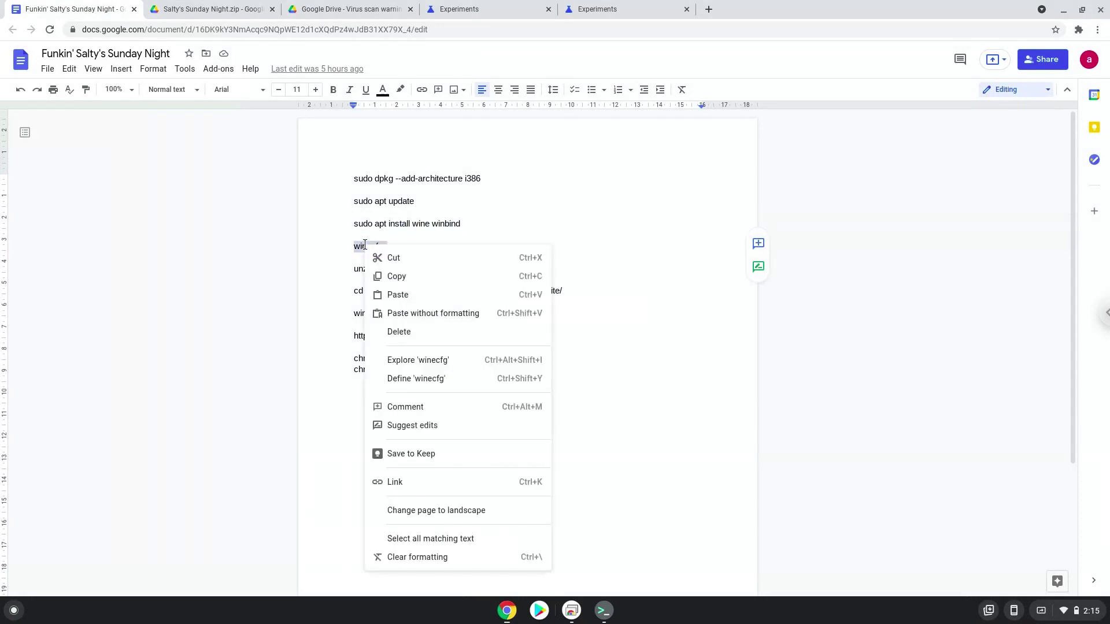
pyautogui.click(395, 277)
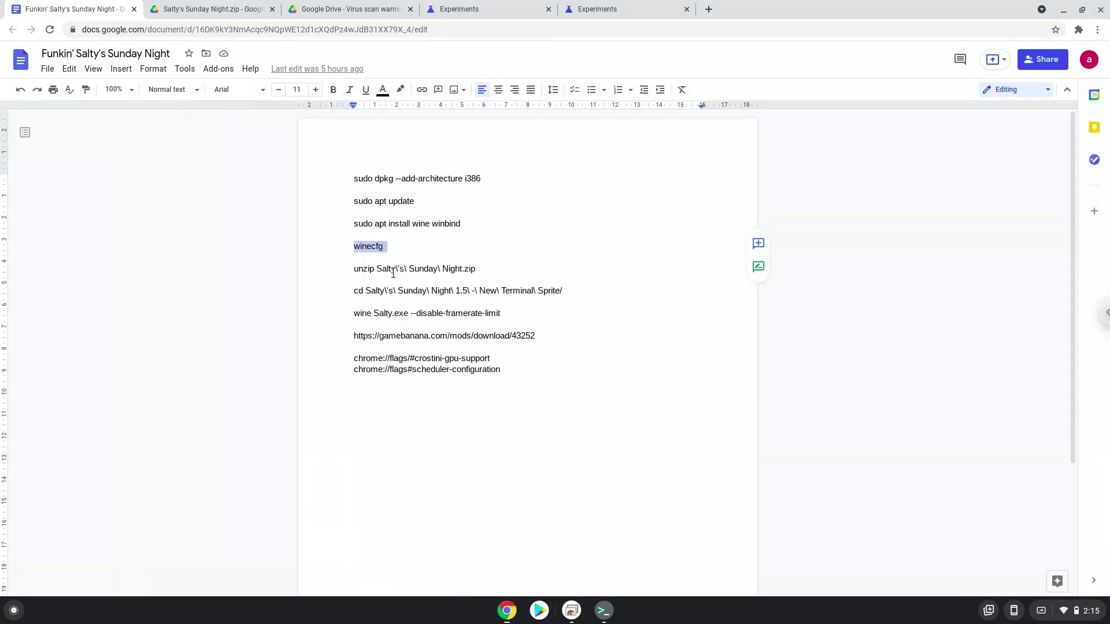
# Run winecfg in Terminal, then close the Wine configuration window.
pyautogui.click(603, 610)
pyautogui.hotkey('ctrl', 'shift', 'v')
pyautogui.press('Return')
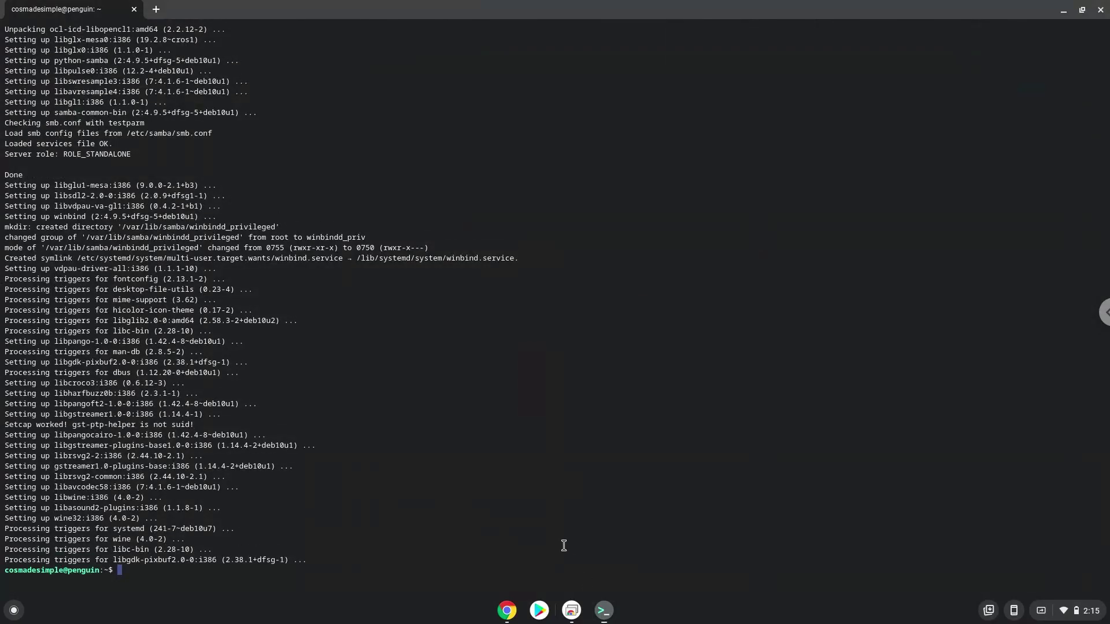
pyautogui.press('Down')
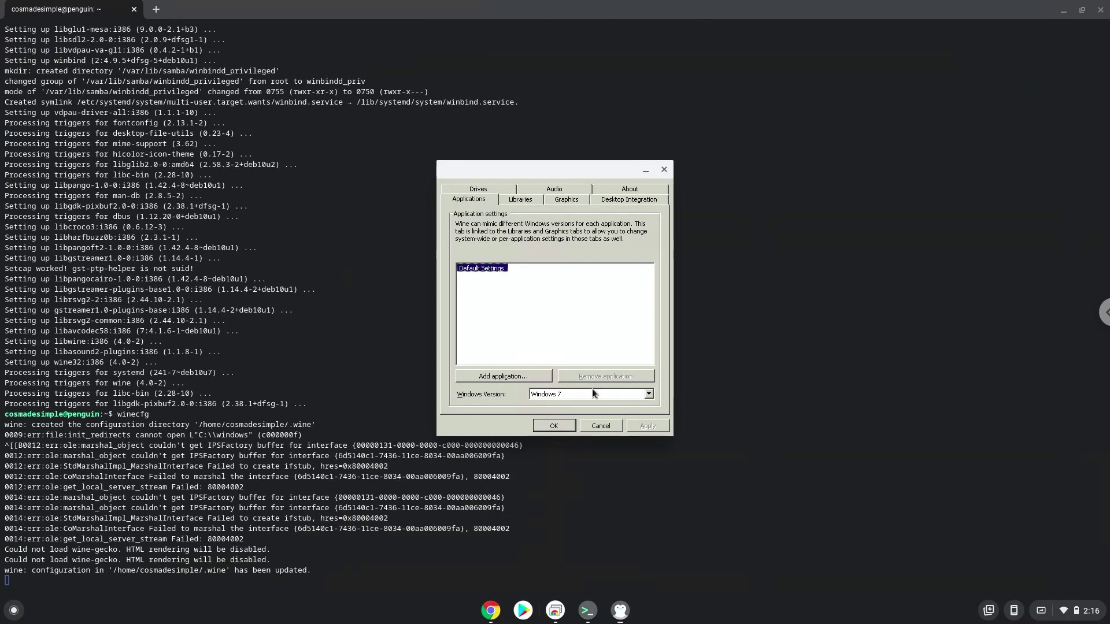
pyautogui.click(664, 170)
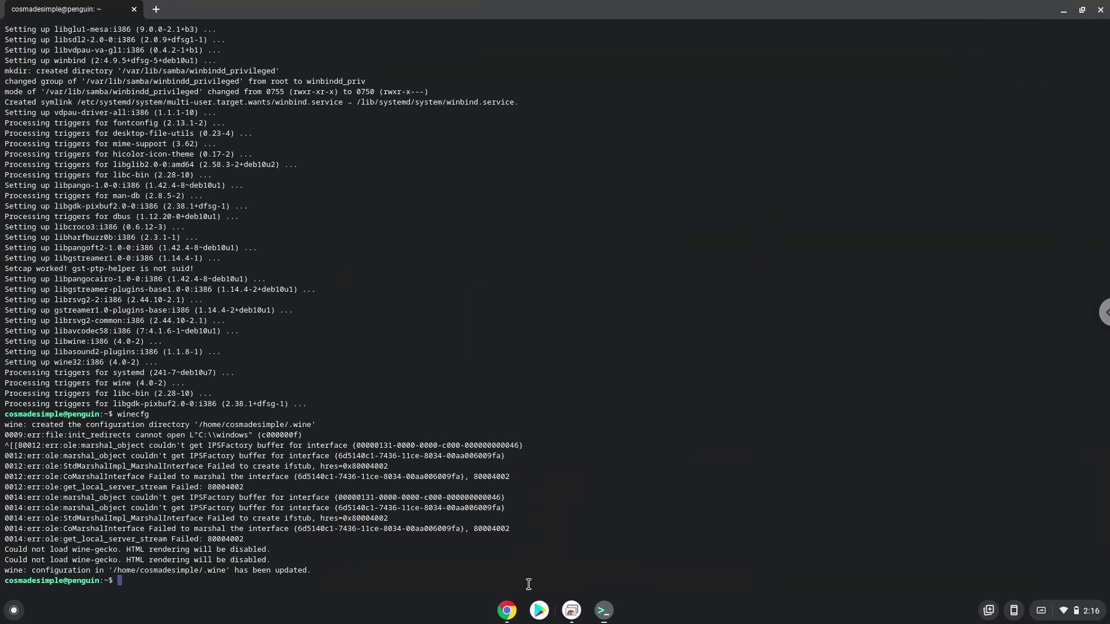
# Copy the unzip command from the notes and run it in Terminal to extract Salty's Sunday Night.zip.
pyautogui.click(508, 614)
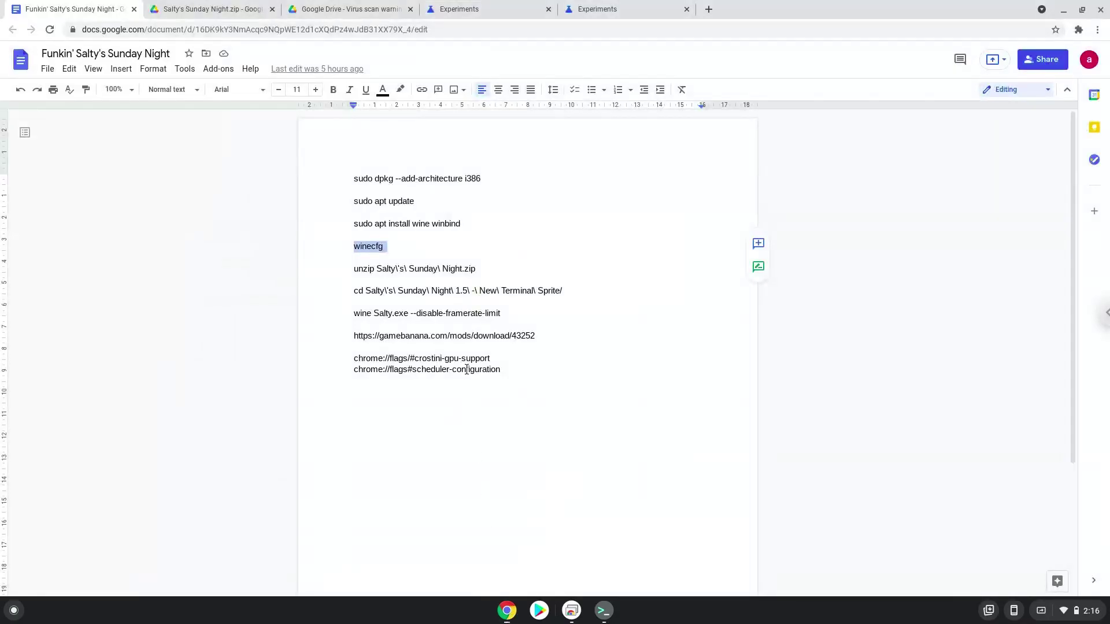
pyautogui.tripleClick(430, 268)
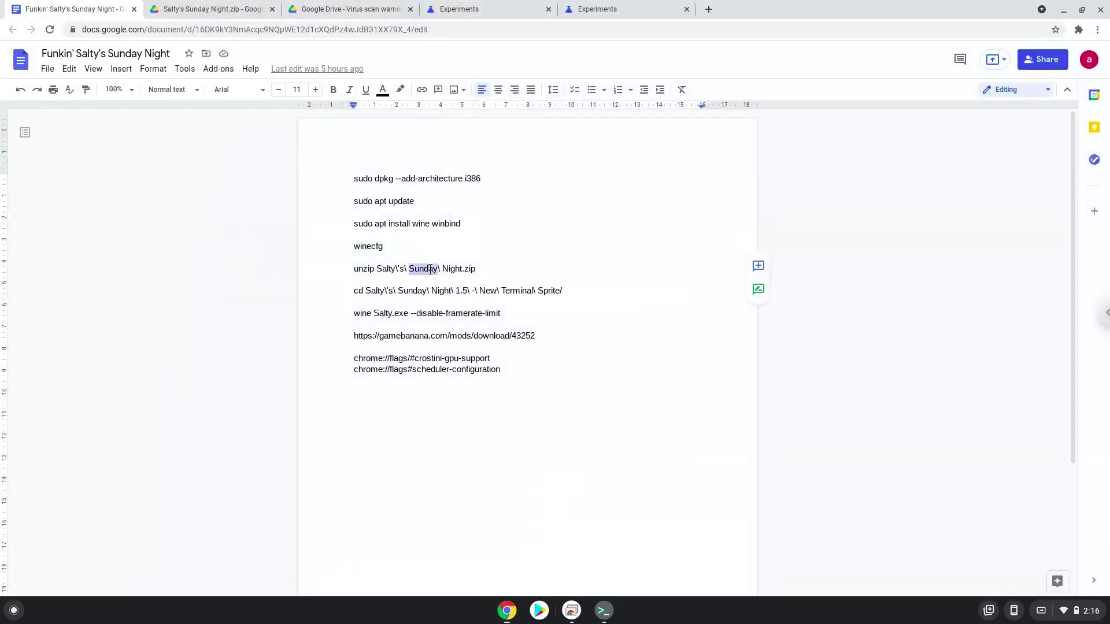
pyautogui.rightClick(430, 269)
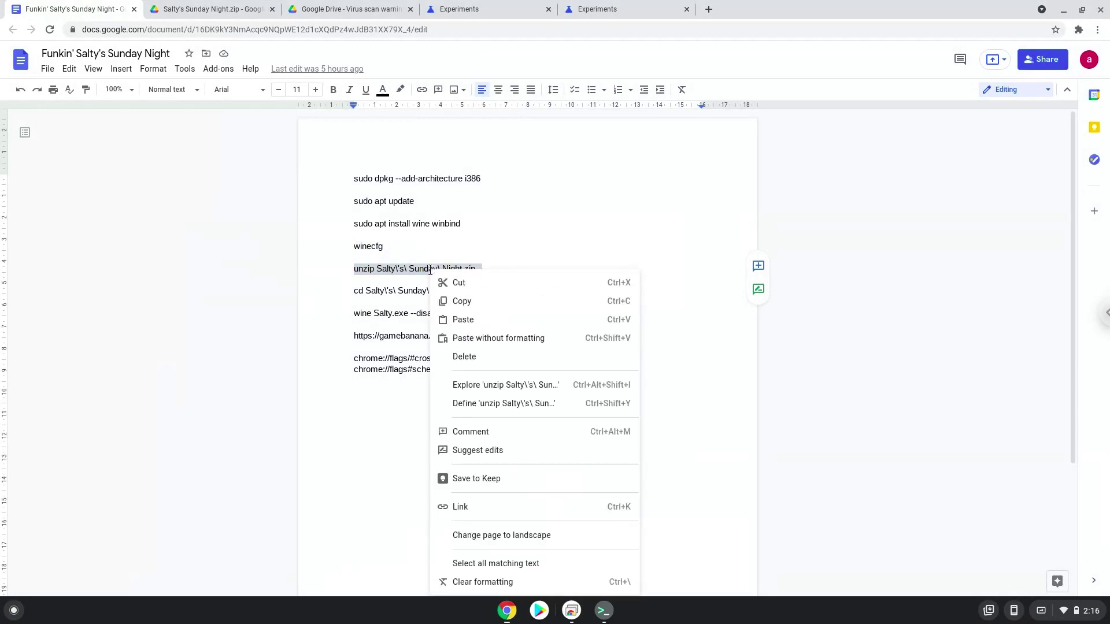
pyautogui.click(459, 300)
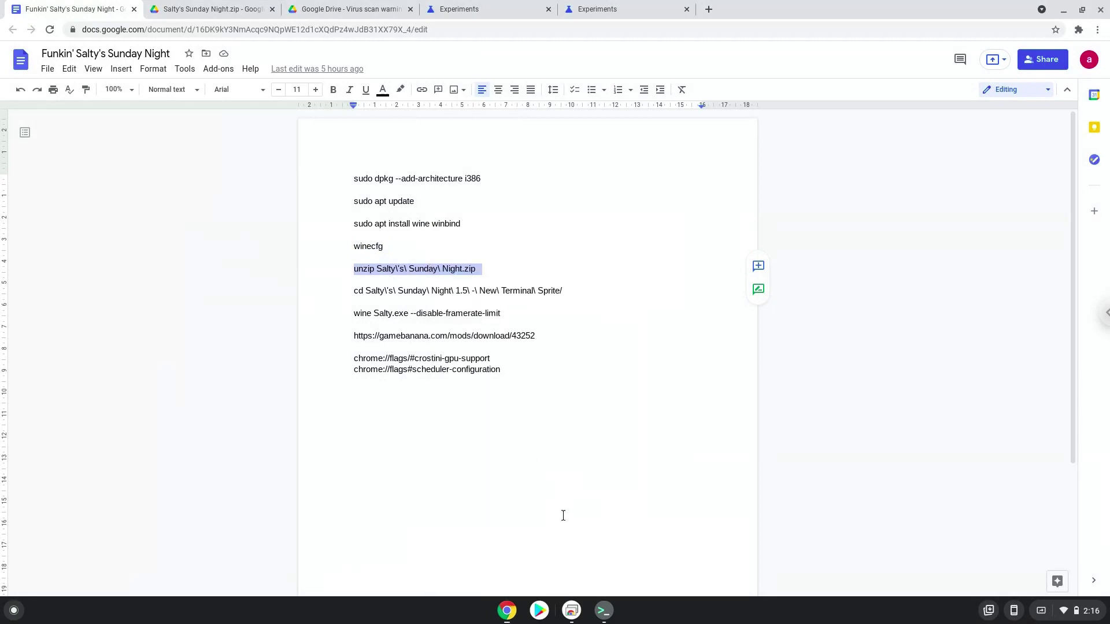
pyautogui.click(604, 612)
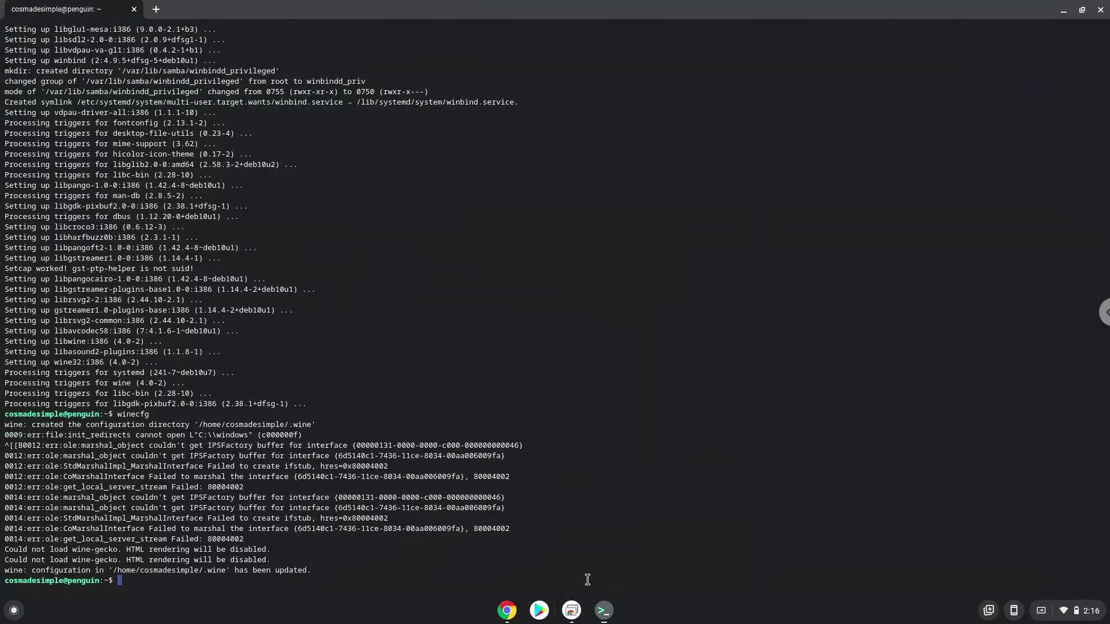
pyautogui.hotkey('ctrl', 'shift', 'v')
pyautogui.press('Return')
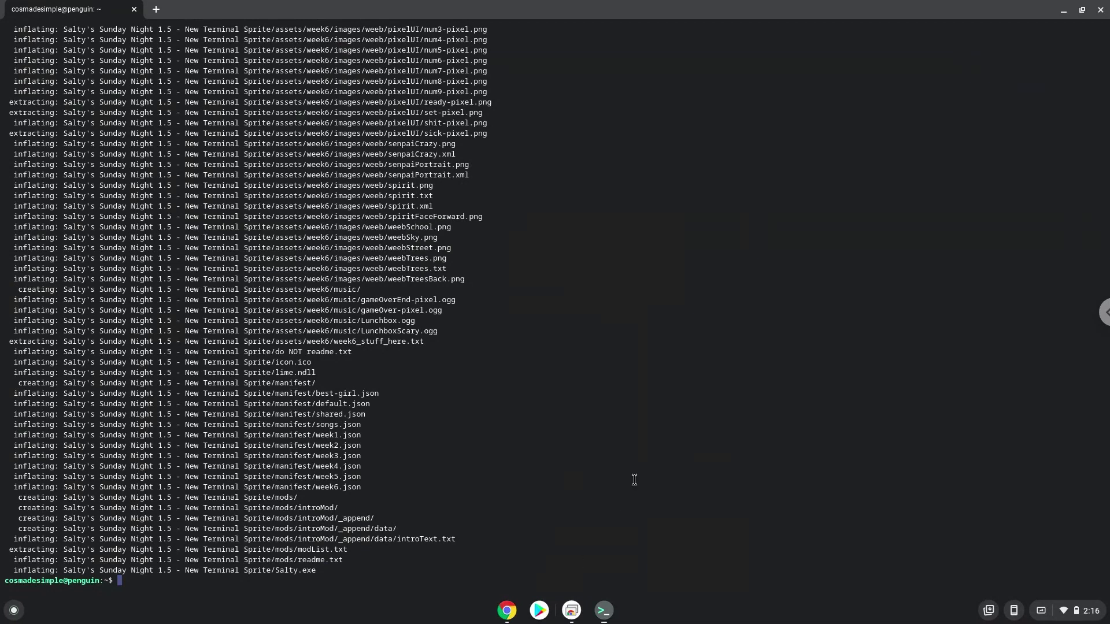
# Close the current terminal, copy the cd command for the game folder, and search 'ter' to reopen Terminal.
pyautogui.click(1102, 11)
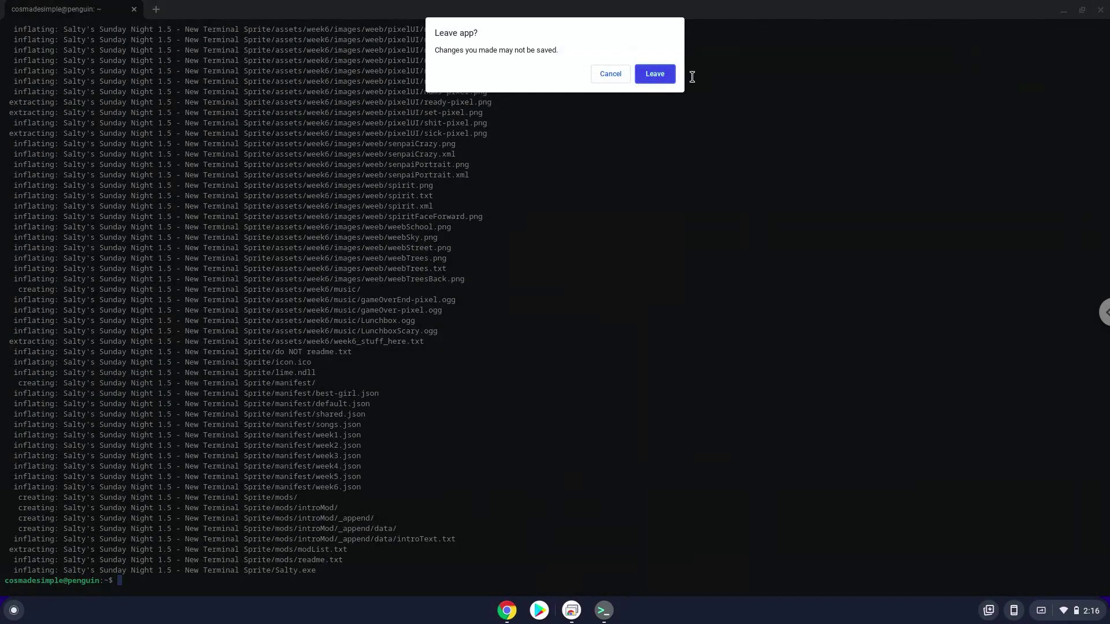
pyautogui.click(655, 74)
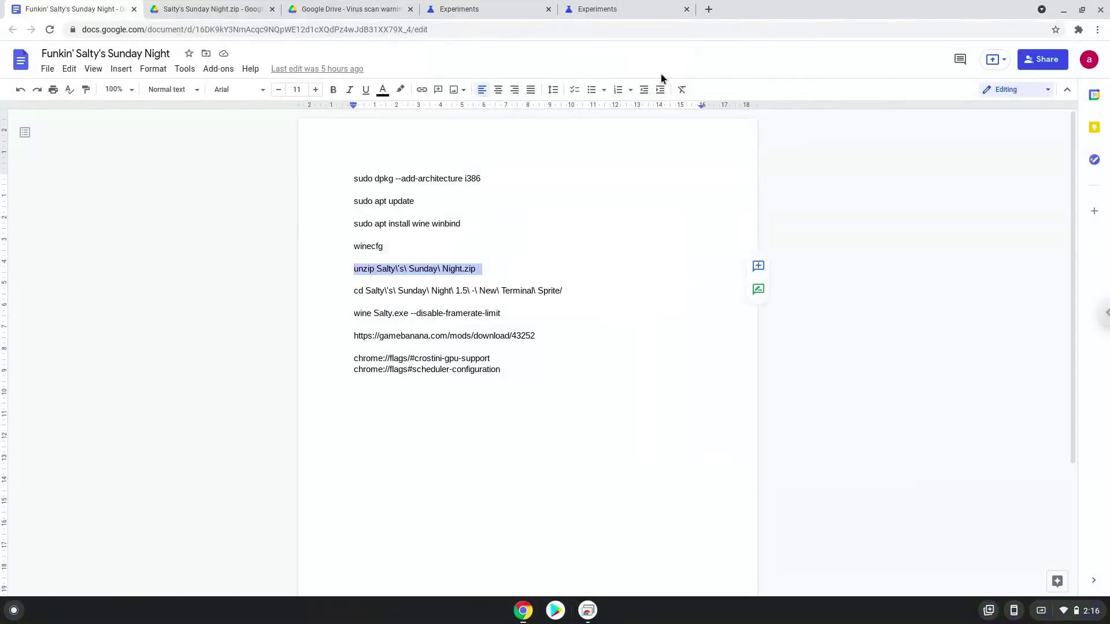
pyautogui.tripleClick(526, 290)
pyautogui.rightClick(527, 290)
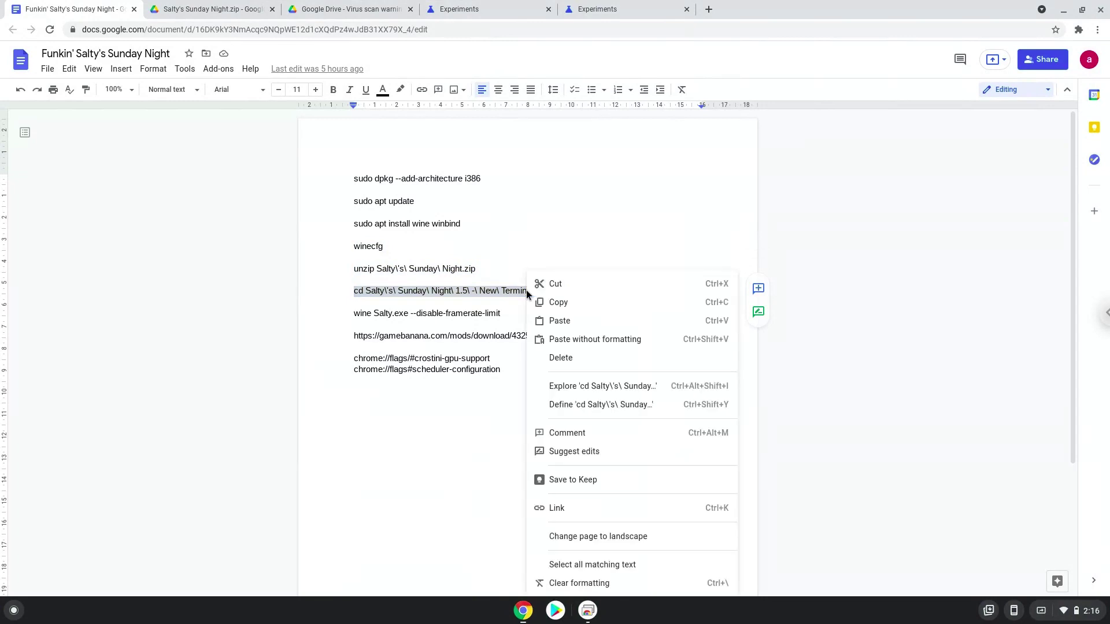
pyautogui.click(555, 303)
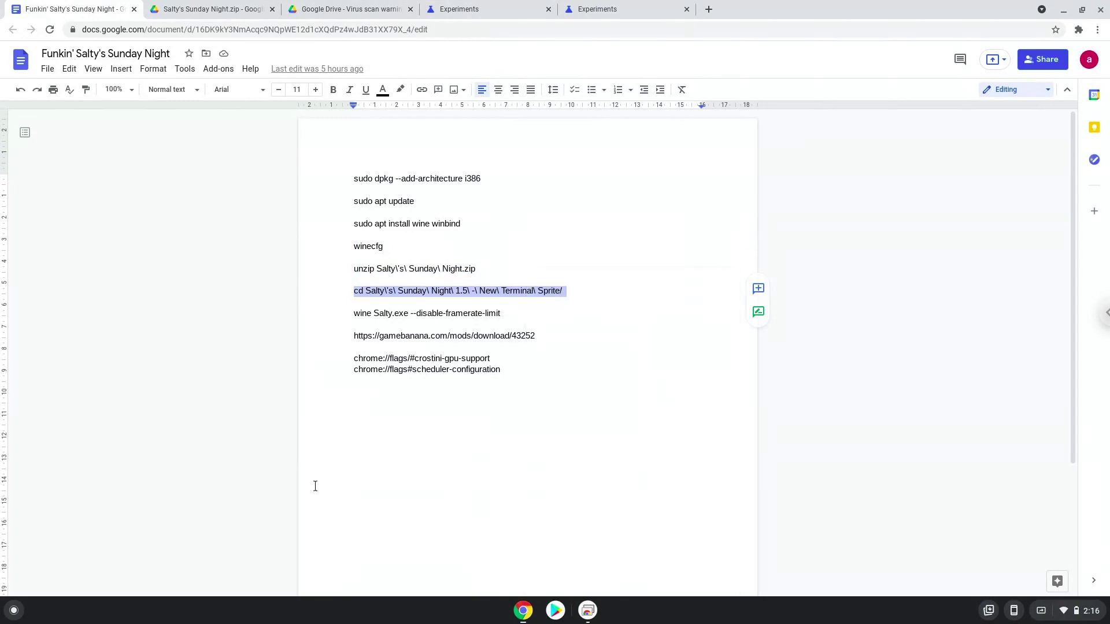
pyautogui.click(12, 614)
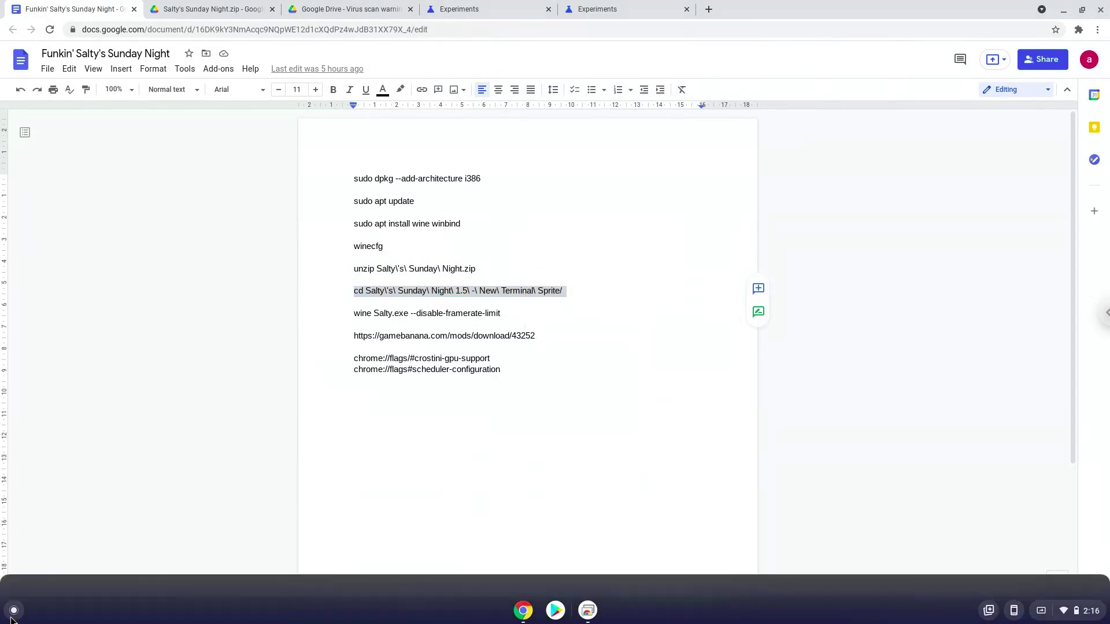
pyautogui.write('ter')
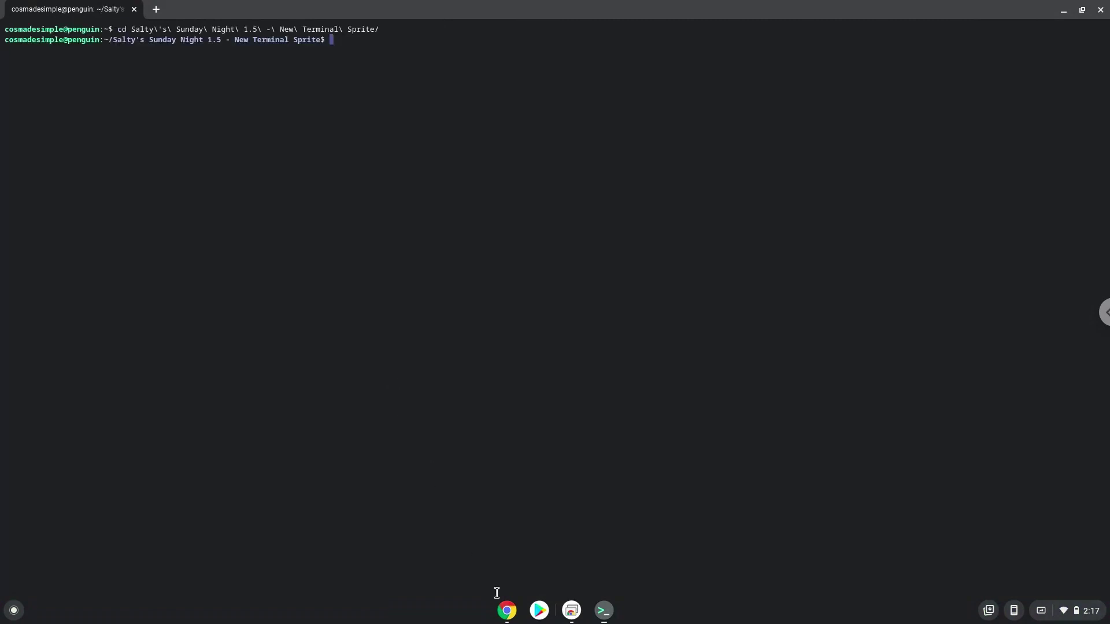
# Run 'wine Salty.exe --disable-framerate-limit' from the notes in Terminal, then minimize the browser.
pyautogui.click(507, 611)
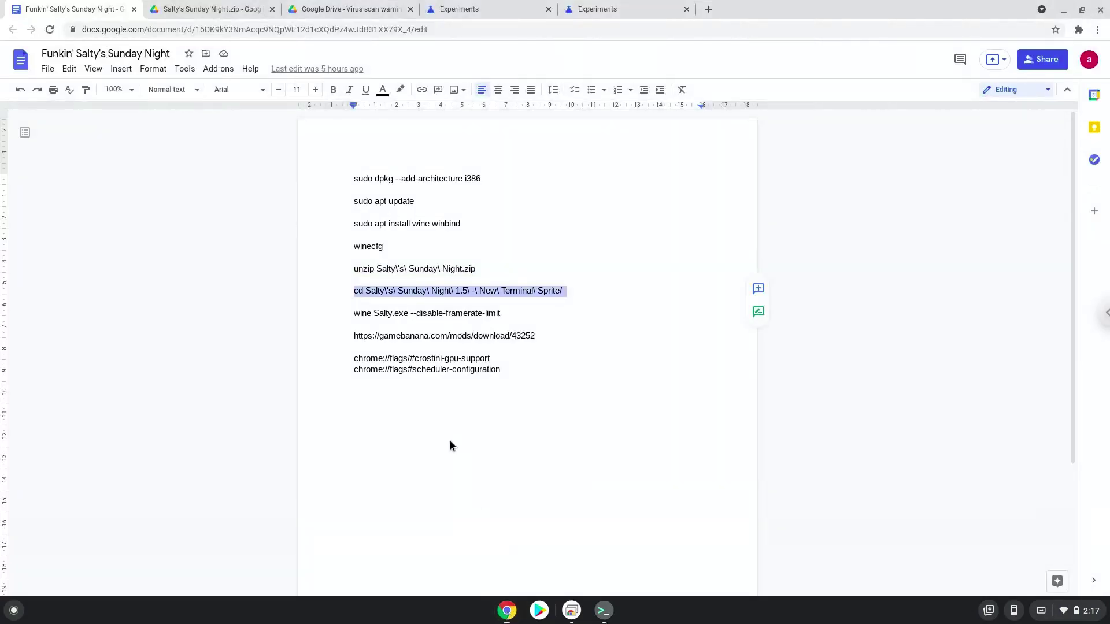
pyautogui.tripleClick(387, 313)
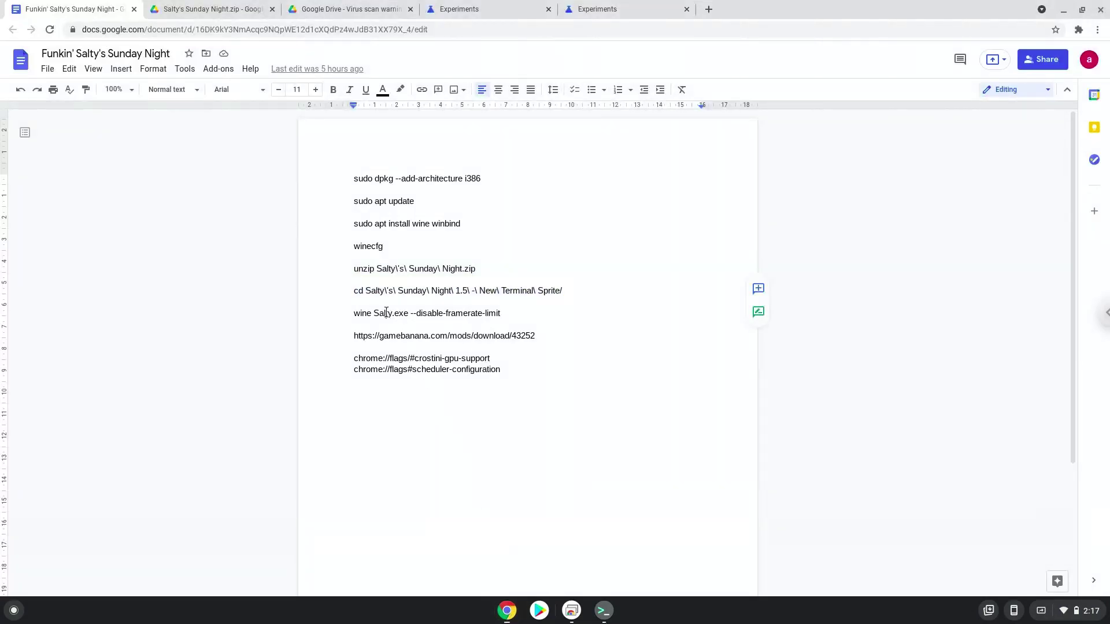
pyautogui.rightClick(387, 313)
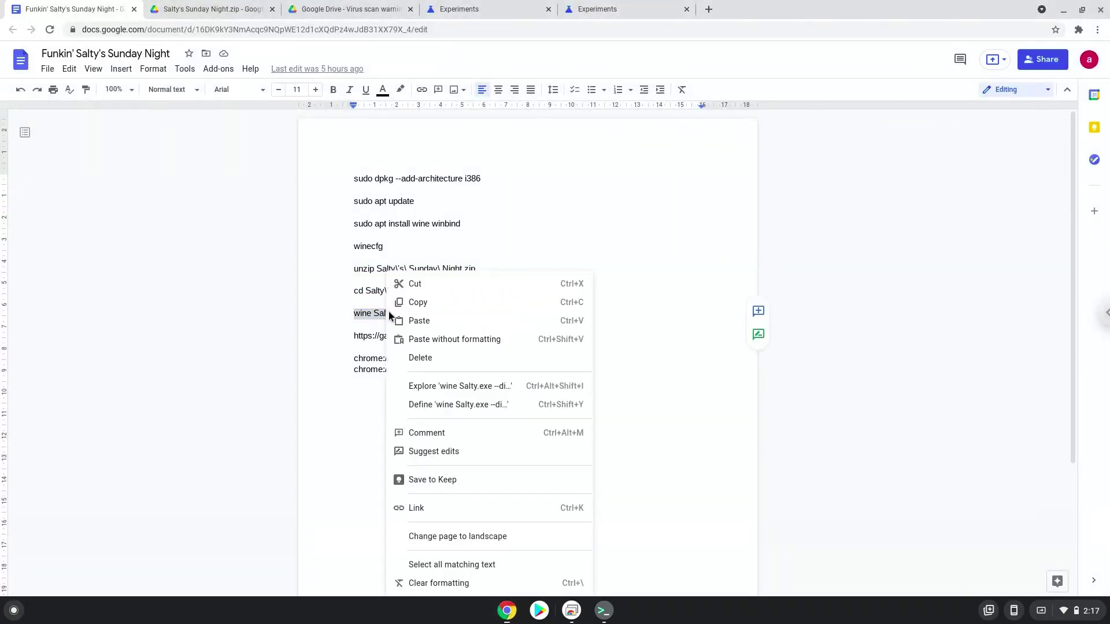
pyautogui.click(424, 308)
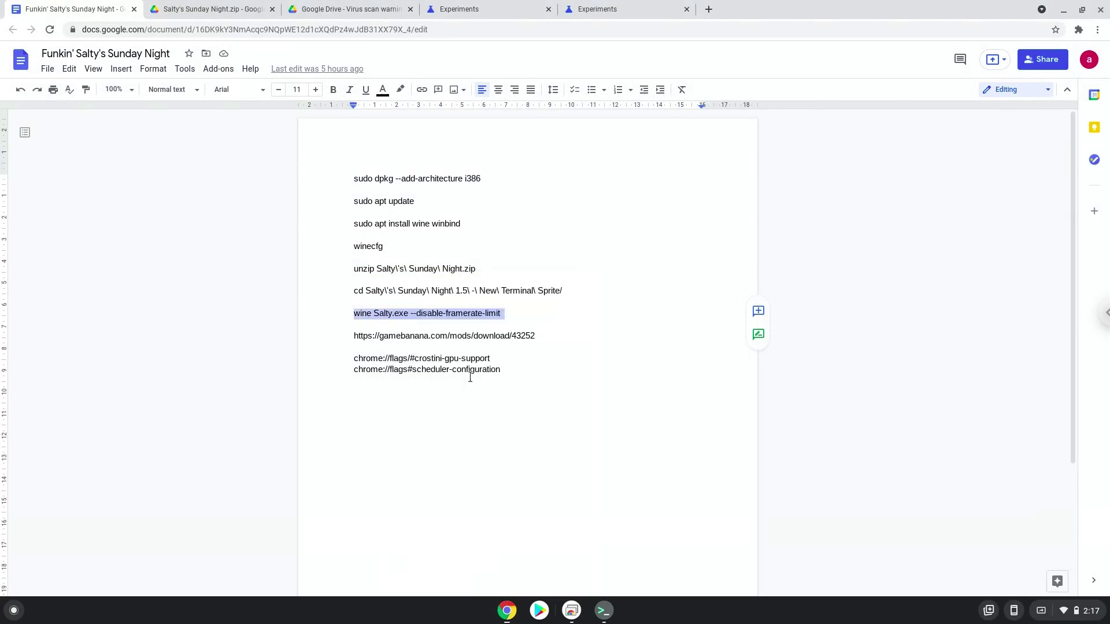
pyautogui.click(603, 611)
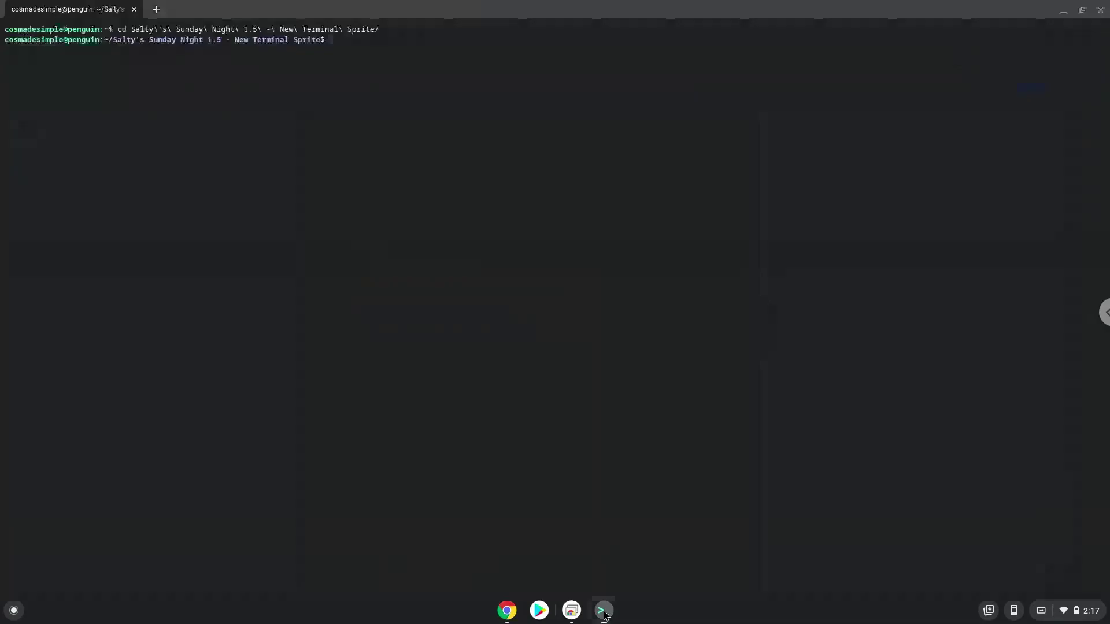
pyautogui.hotkey('ctrl', 'shift', 'v')
pyautogui.press('Return')
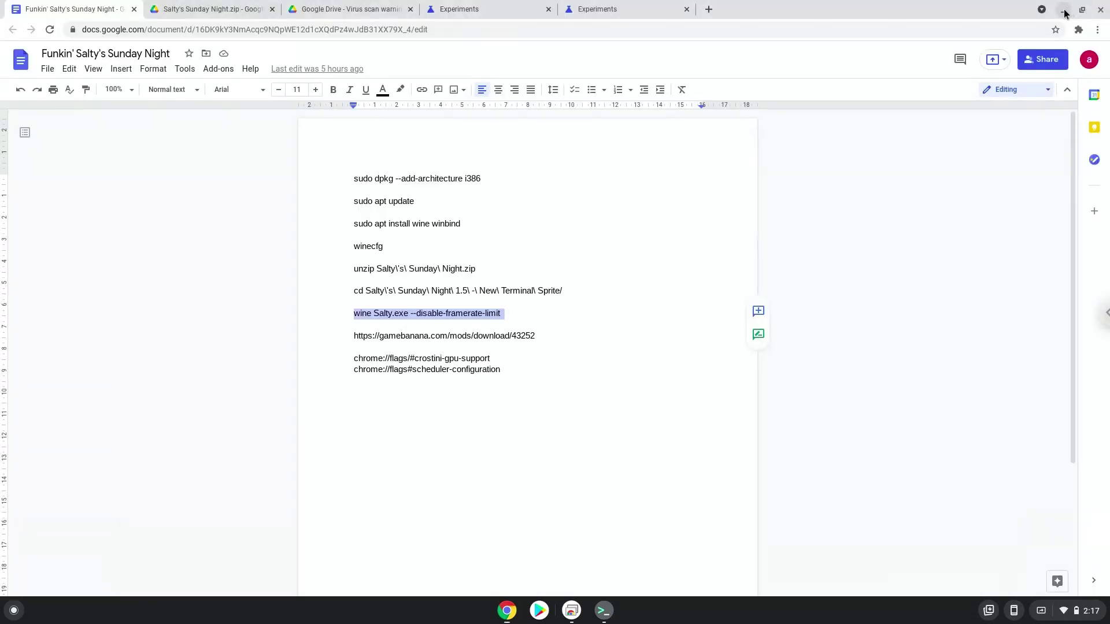
pyautogui.click(1064, 9)
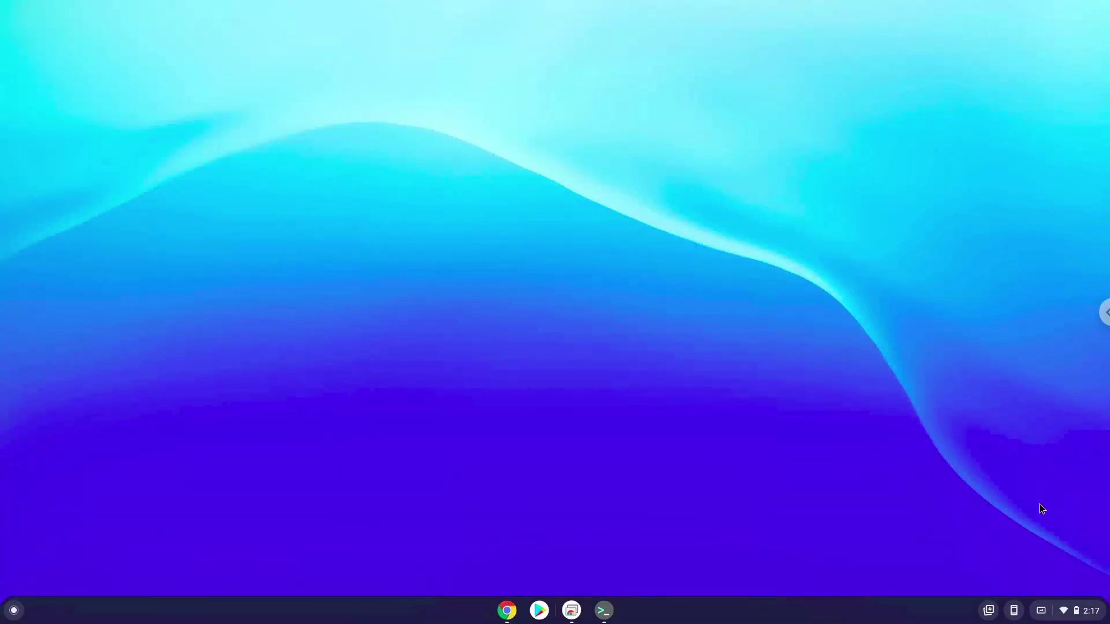